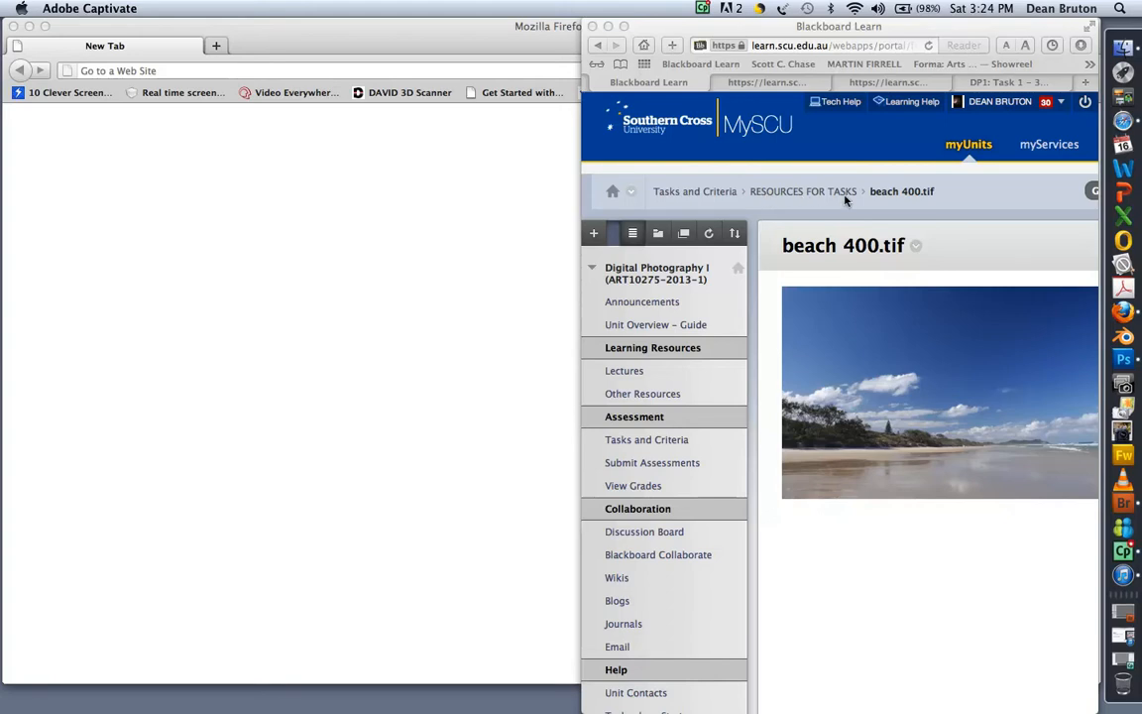
Step: Open the beach 400.tif picture from the web page in Photoshop and display the Part 2 task instructions in Safari
left_click(915, 346)
left_click_drag(958, 354, 1121, 358)
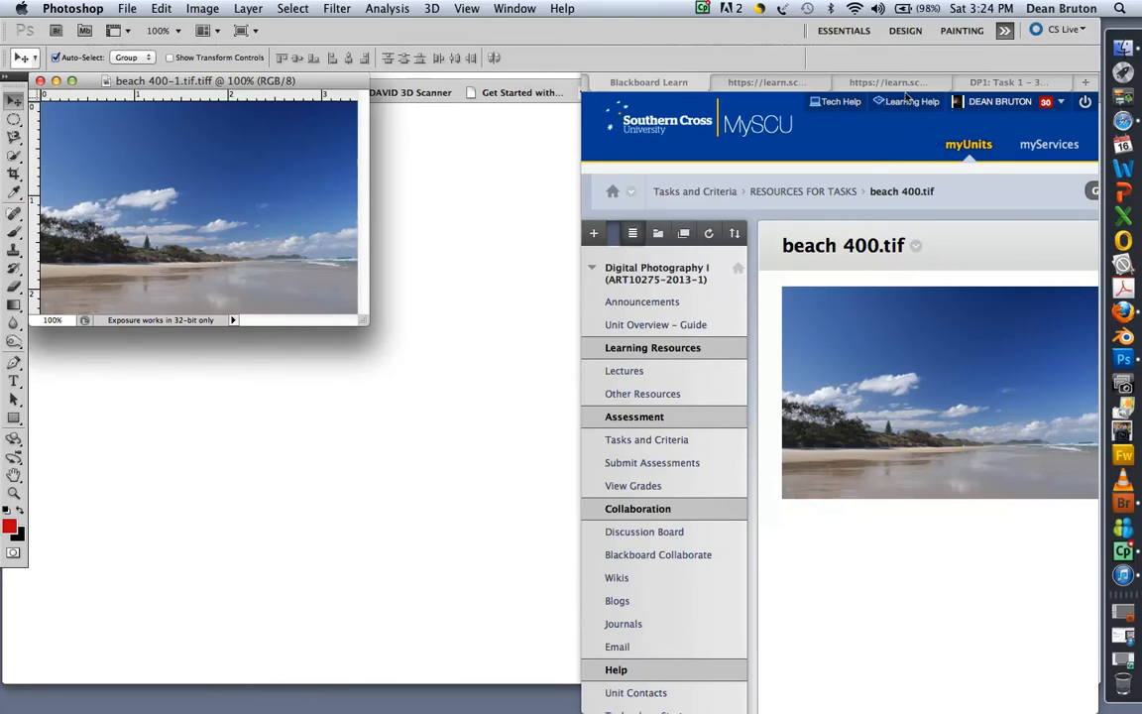
left_click(972, 80)
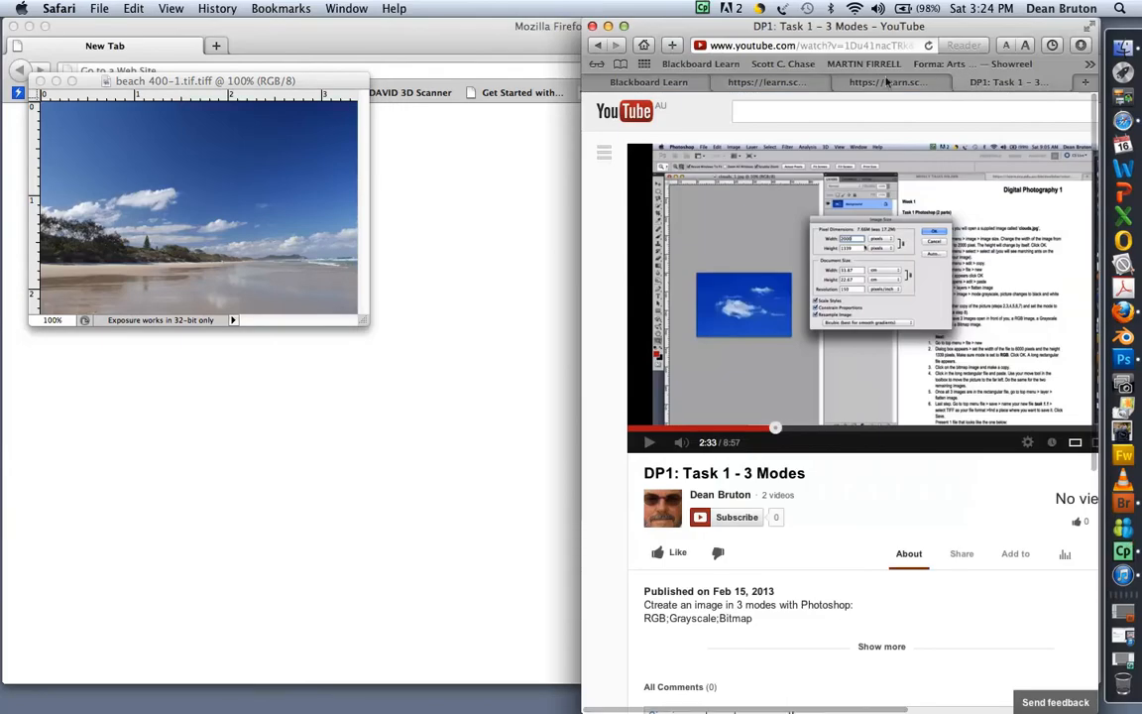
left_click(765, 81)
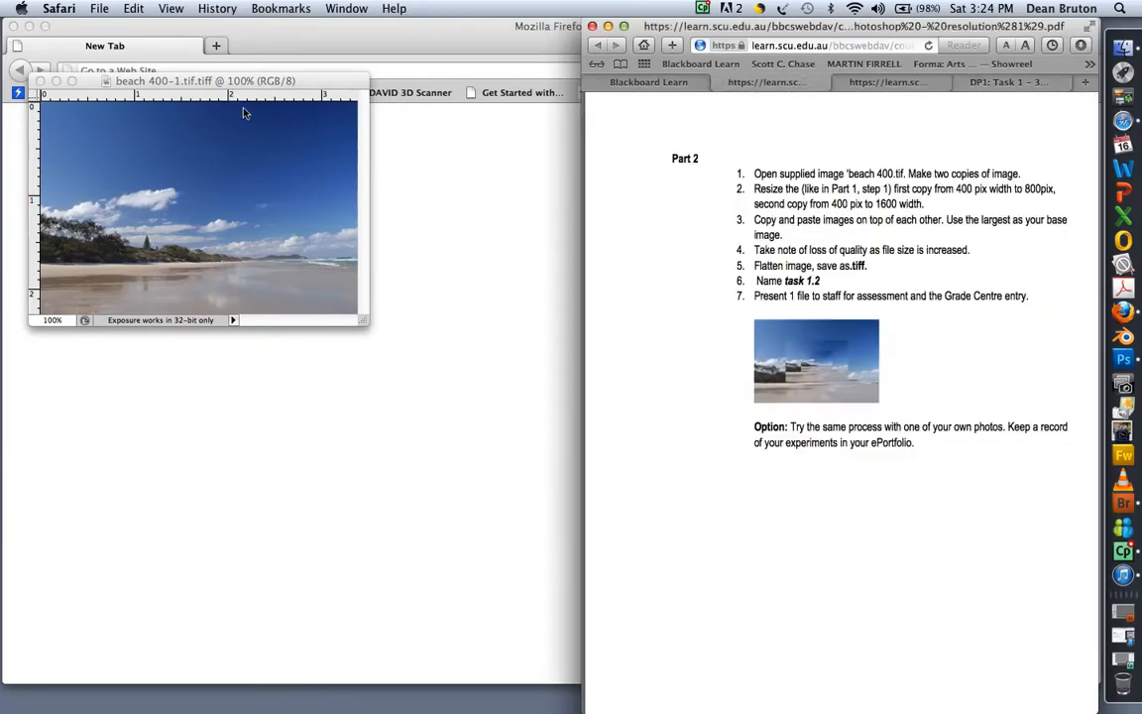
Step: Switch to Photoshop, duplicate the beach image twice under the suggested names, and enlarge the document window
left_click(309, 78)
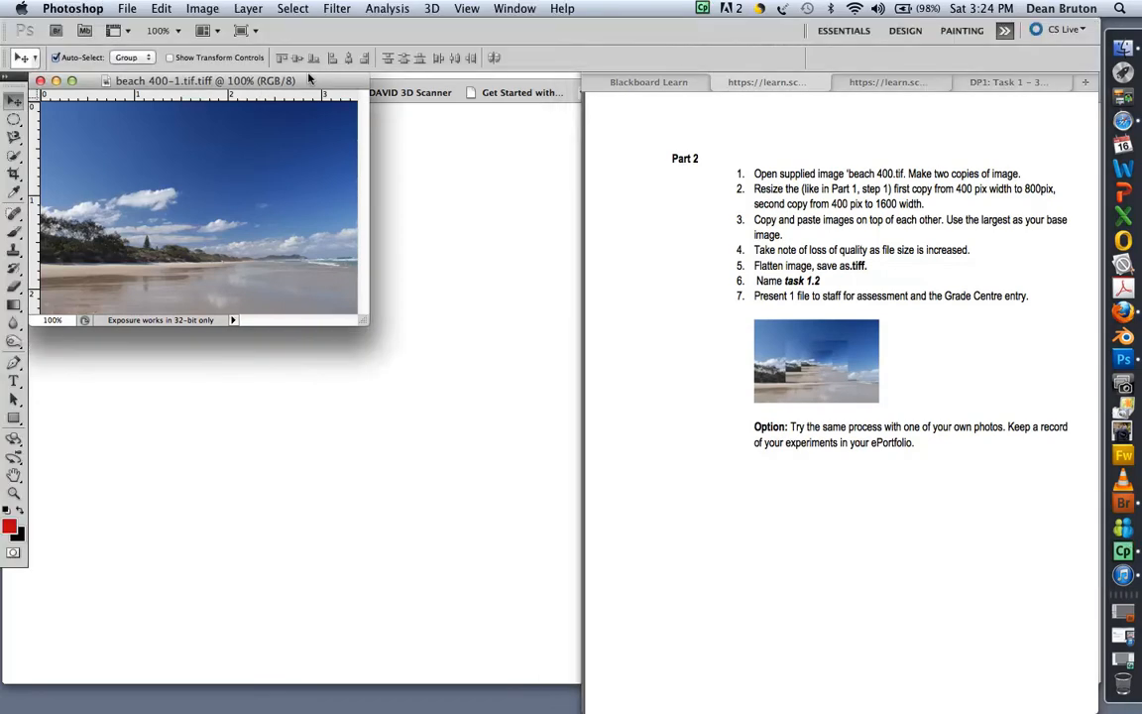
left_click(202, 8)
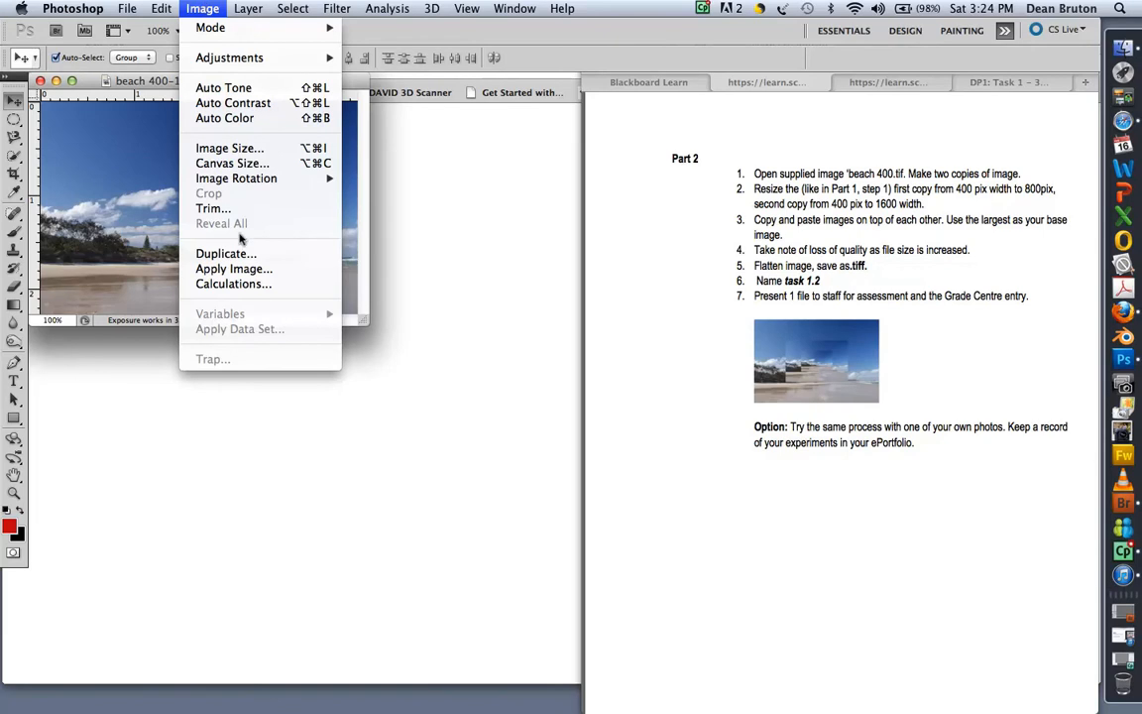
left_click(218, 254)
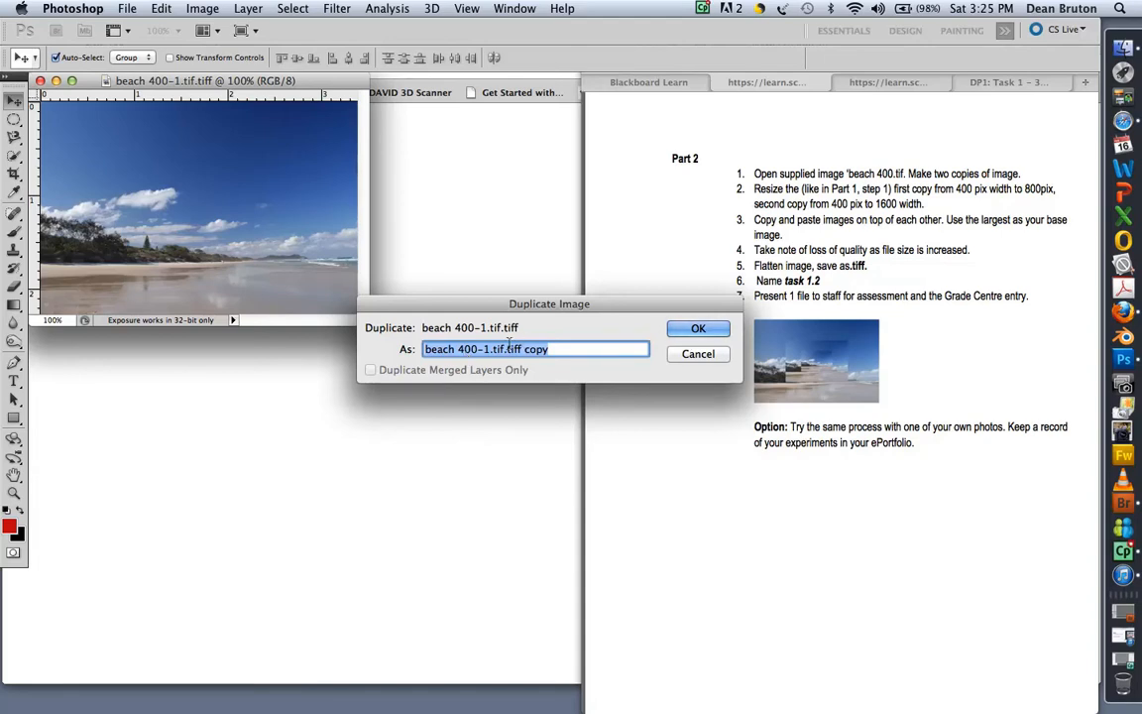
left_click(675, 328)
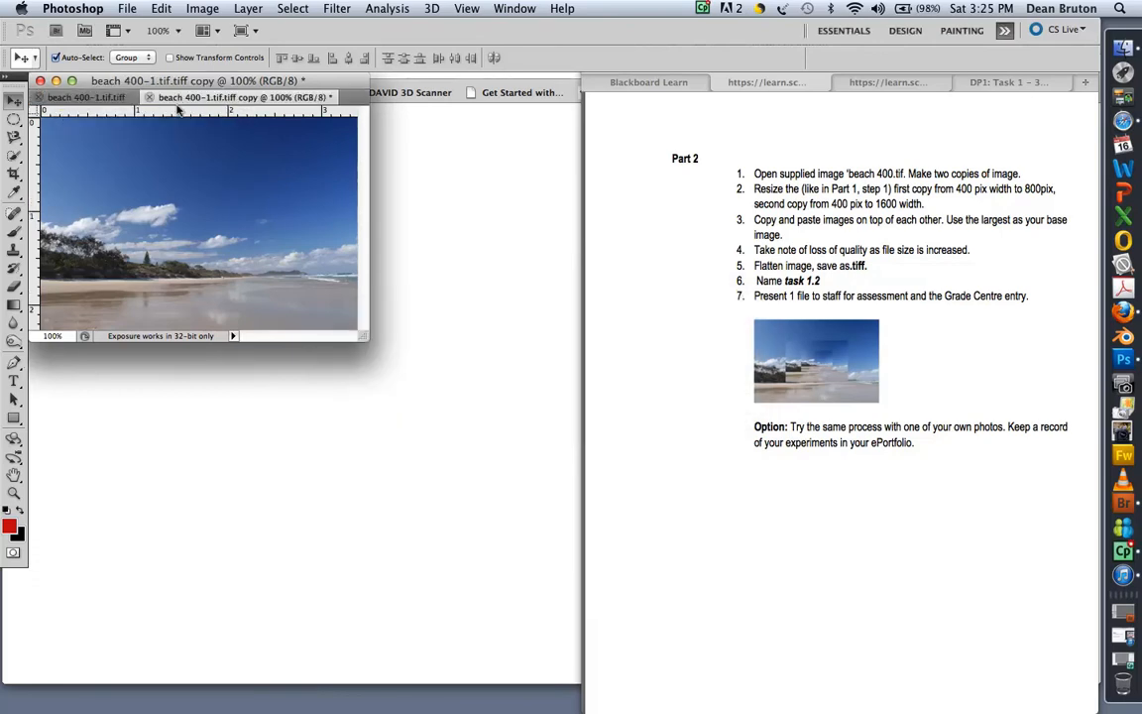
left_click(196, 8)
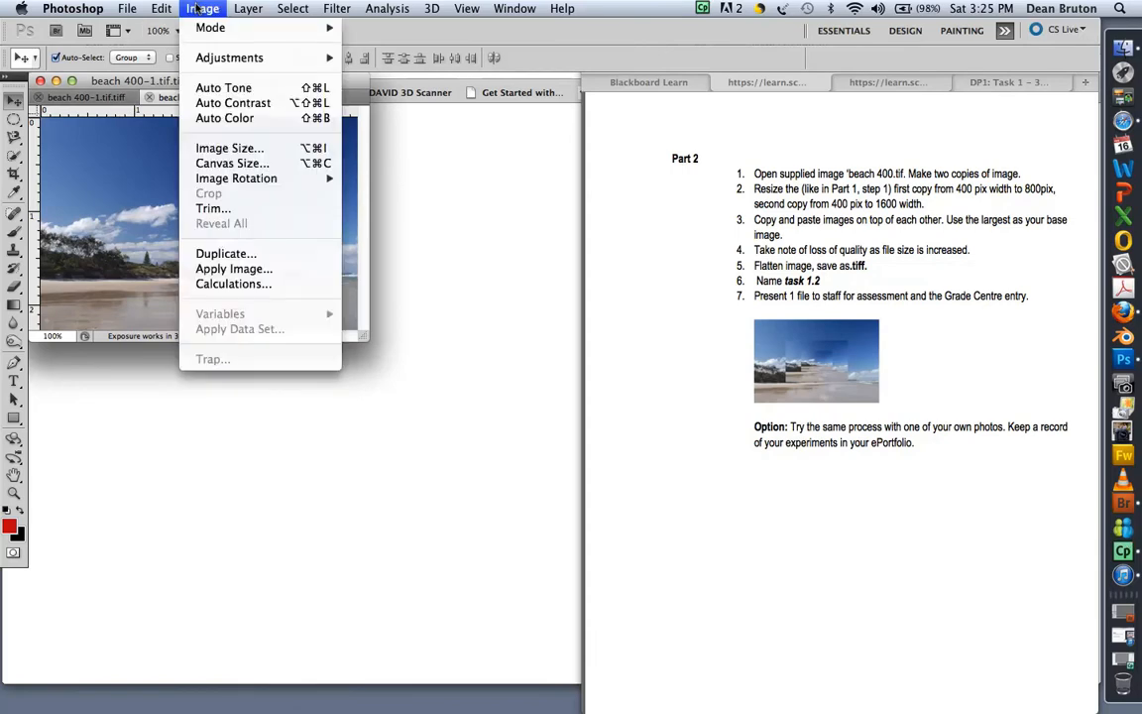
left_click(226, 256)
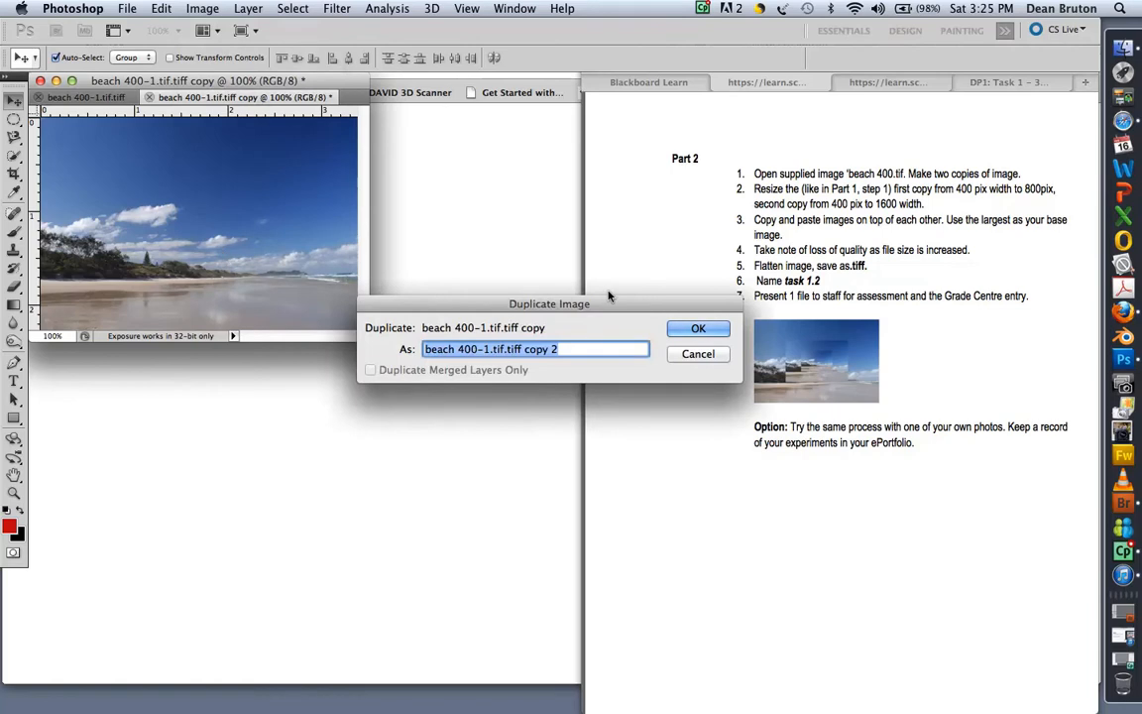
left_click(695, 328)
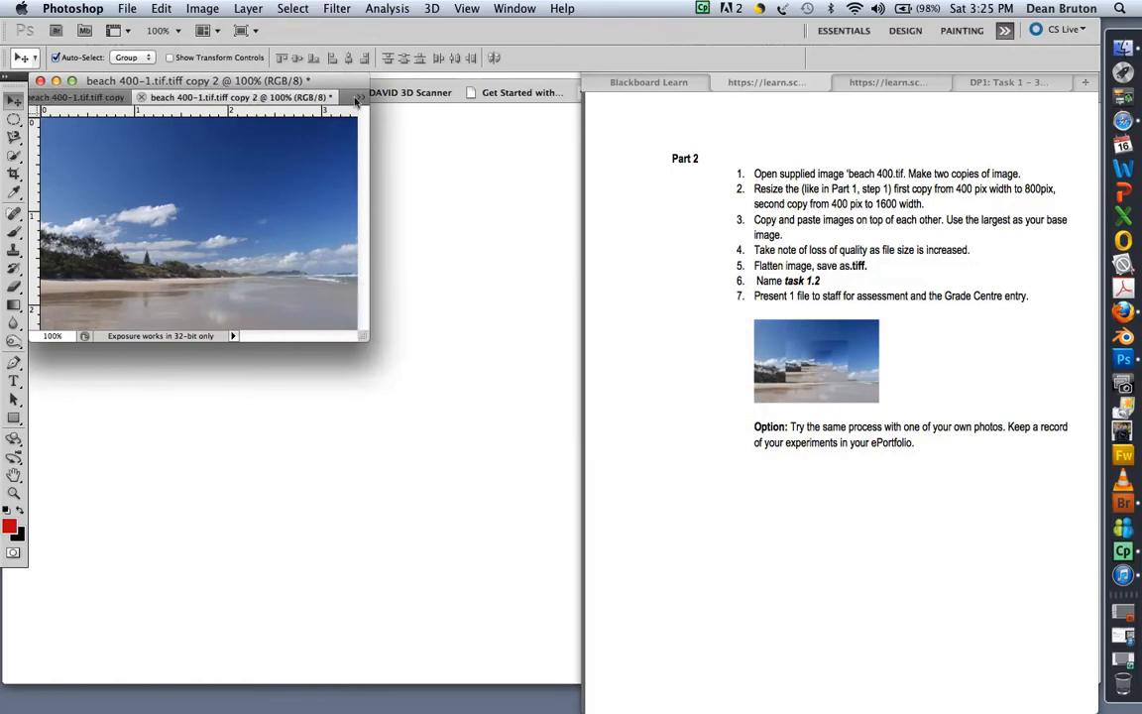
left_click_drag(359, 327, 571, 644)
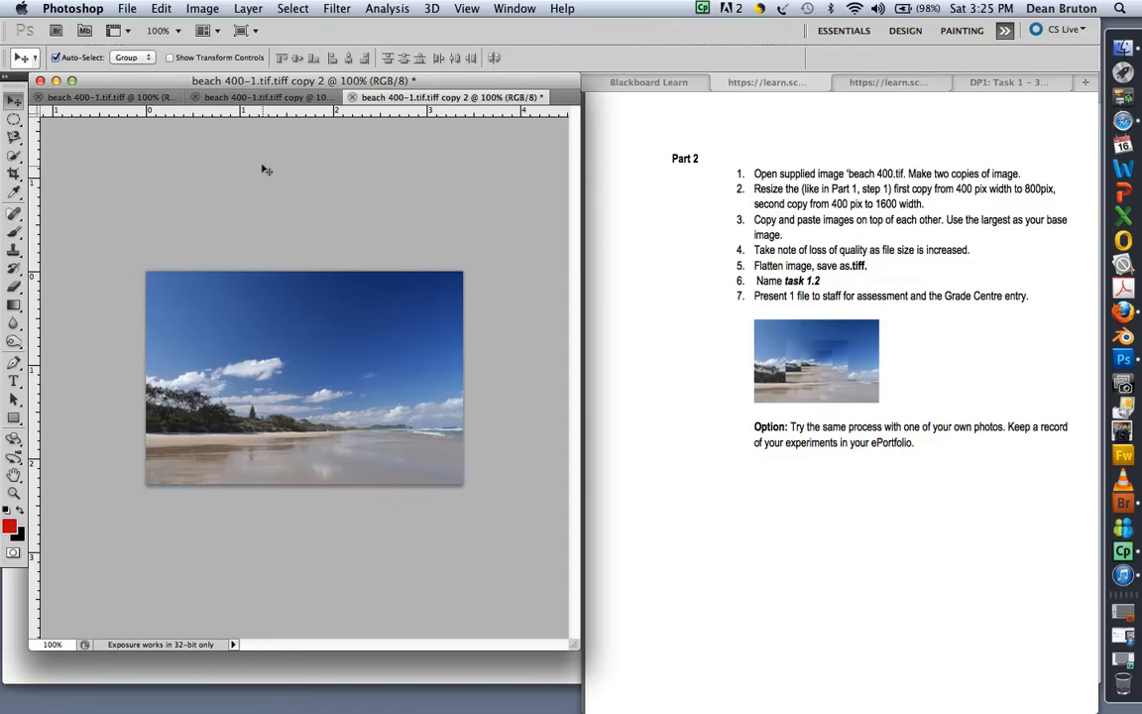
Step: Resize the first copy of the beach image to a width of 800 pixels
left_click(260, 97)
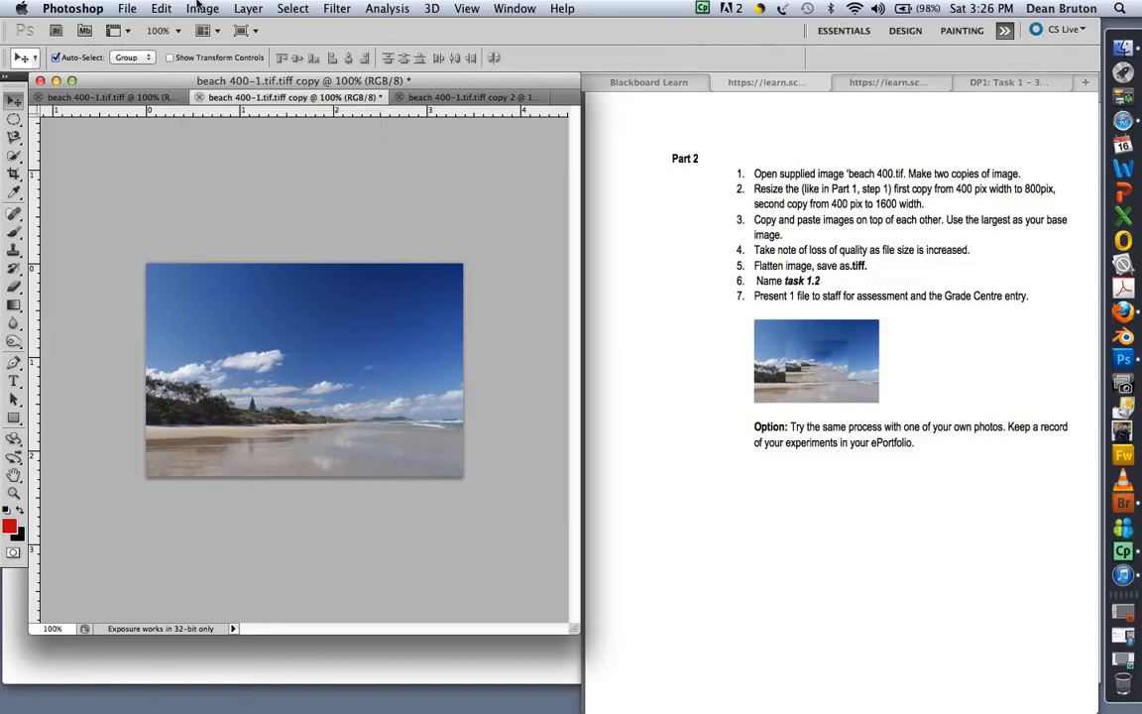
left_click(205, 8)
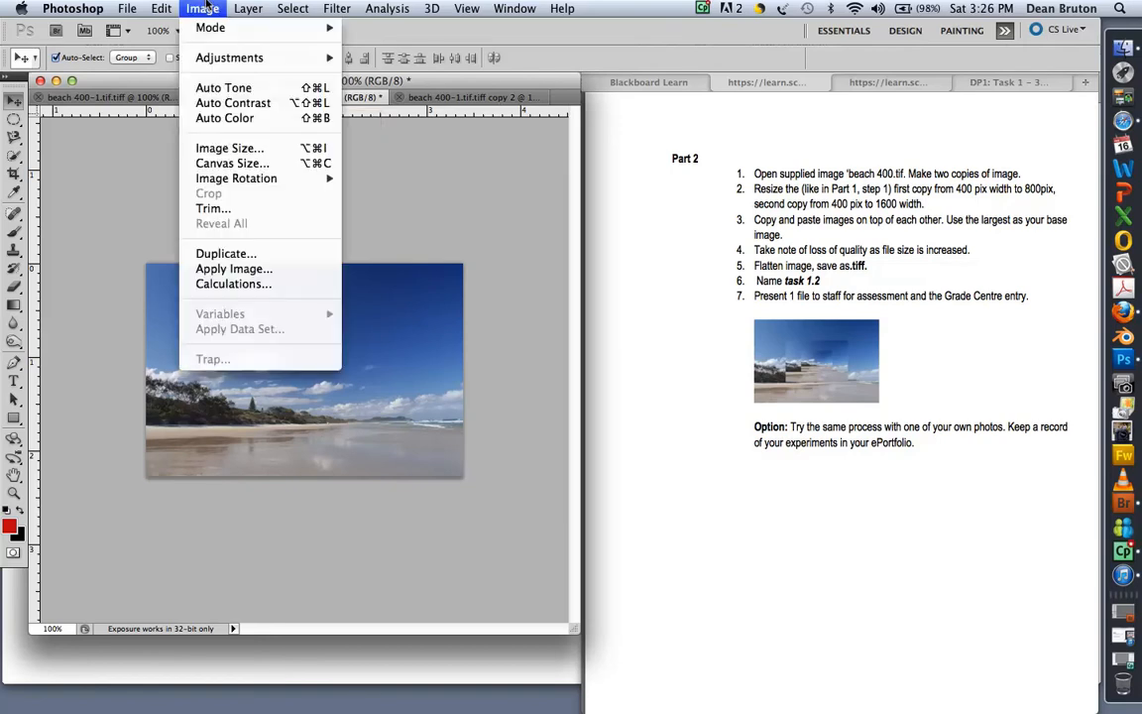
left_click(227, 148)
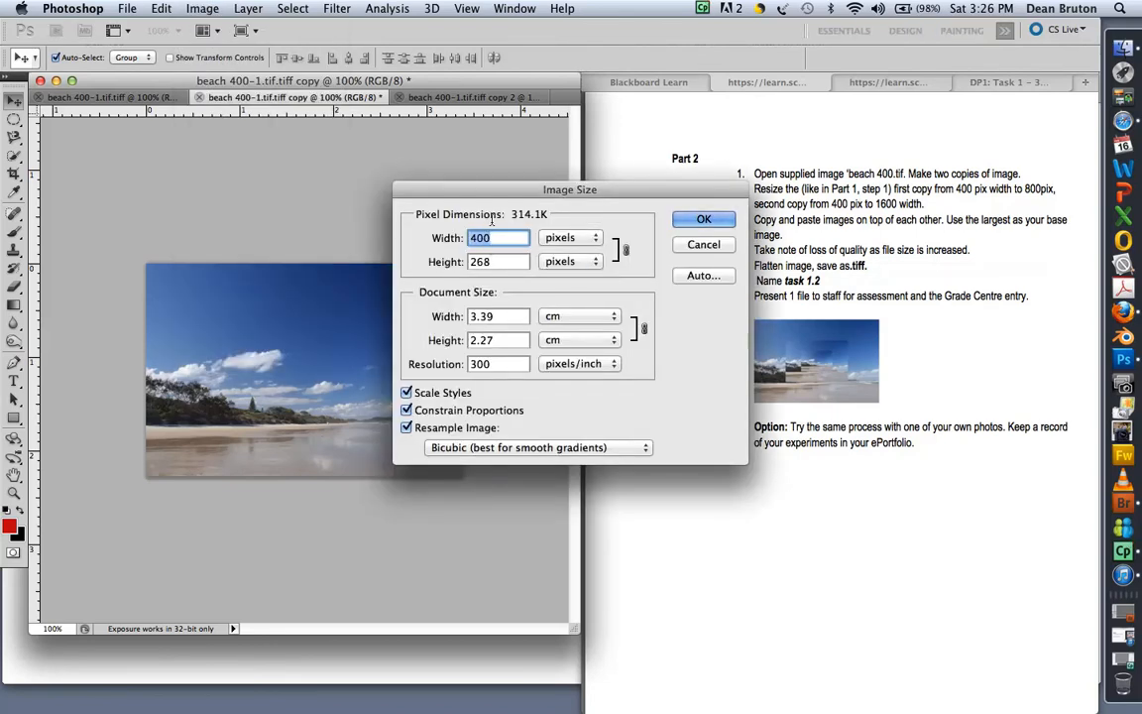
type("800")
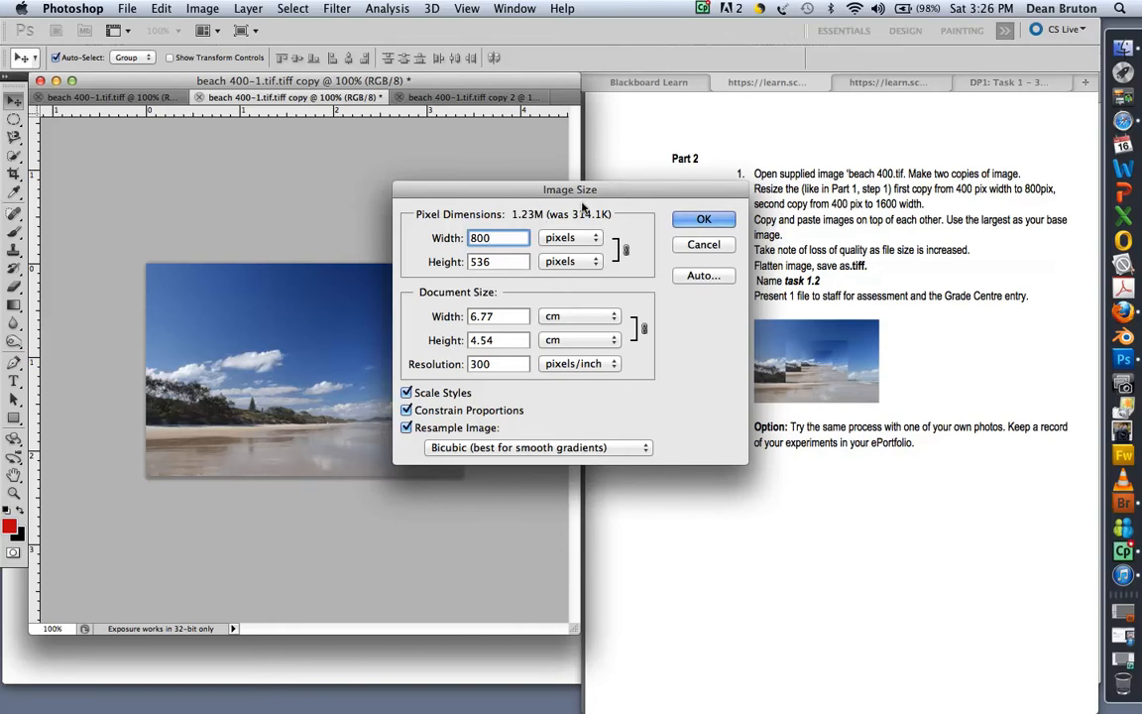
left_click(704, 219)
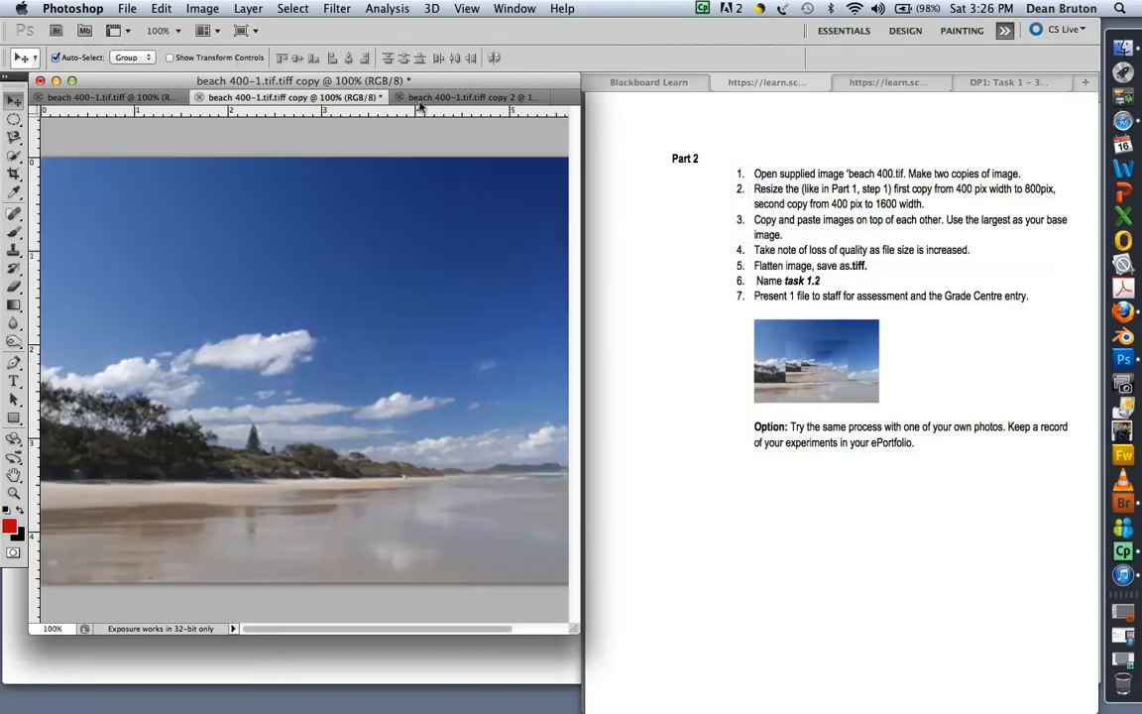
Step: Resize the second copy of the beach image to a width of 1600 pixels
left_click(426, 97)
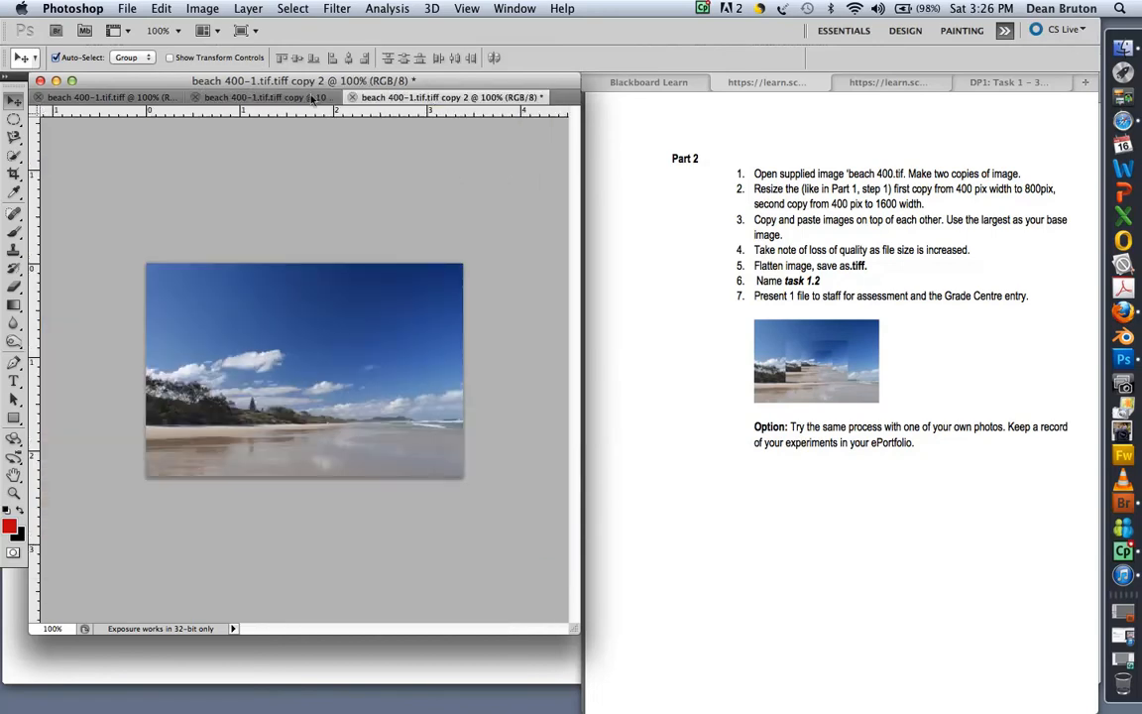
left_click(202, 9)
left_click(199, 138)
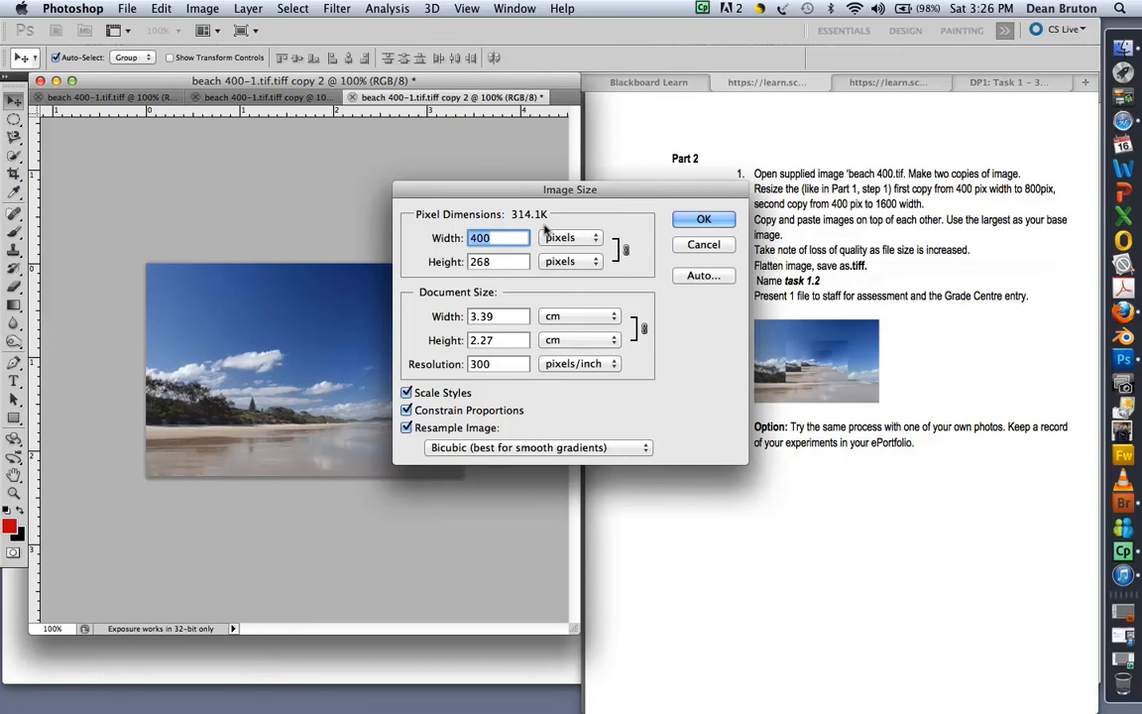
type("1600")
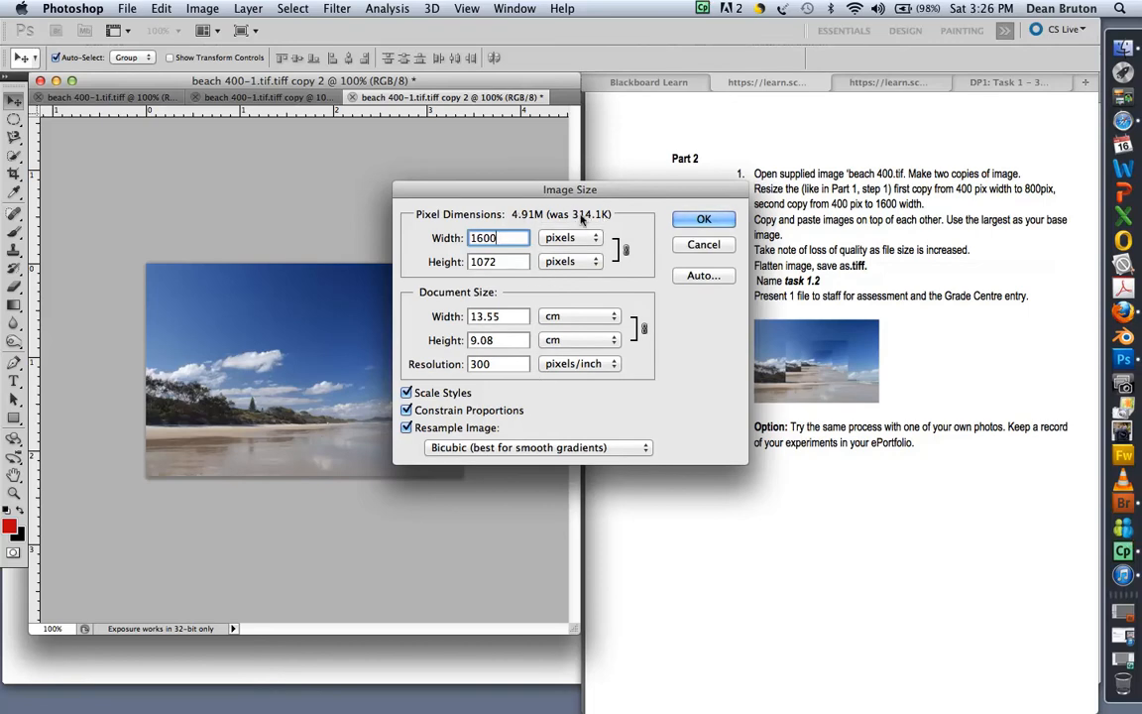
left_click(703, 219)
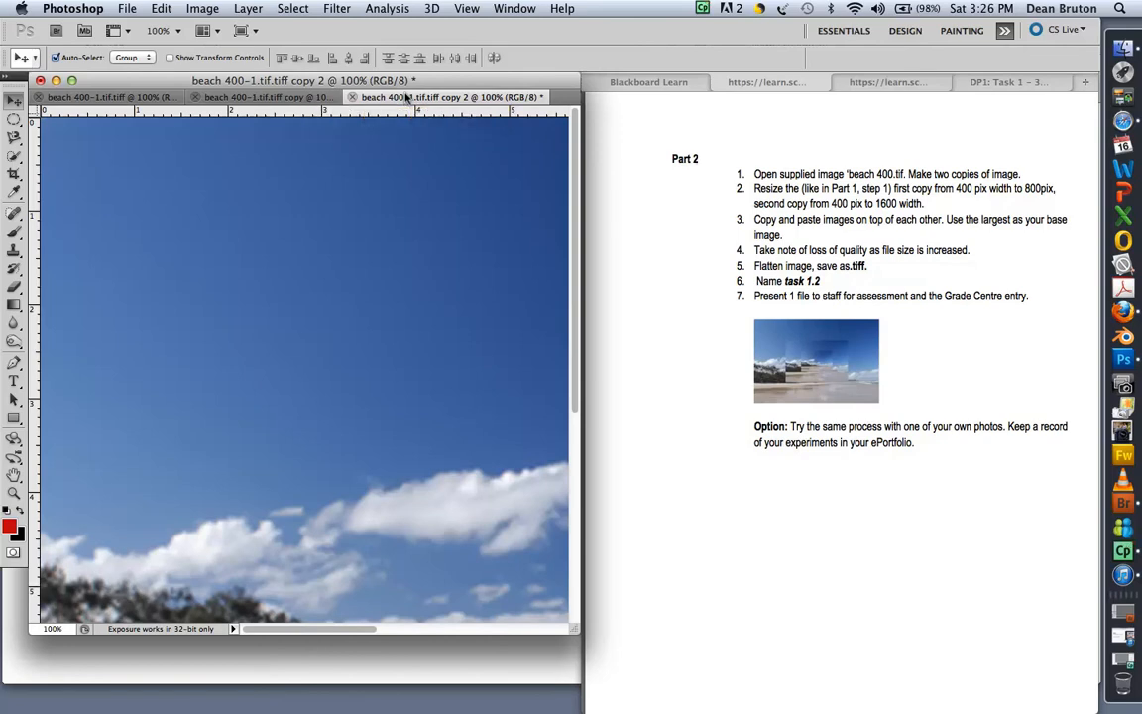
Step: Select the whole 800-pixel-wide beach copy and copy it to the clipboard
left_click(260, 96)
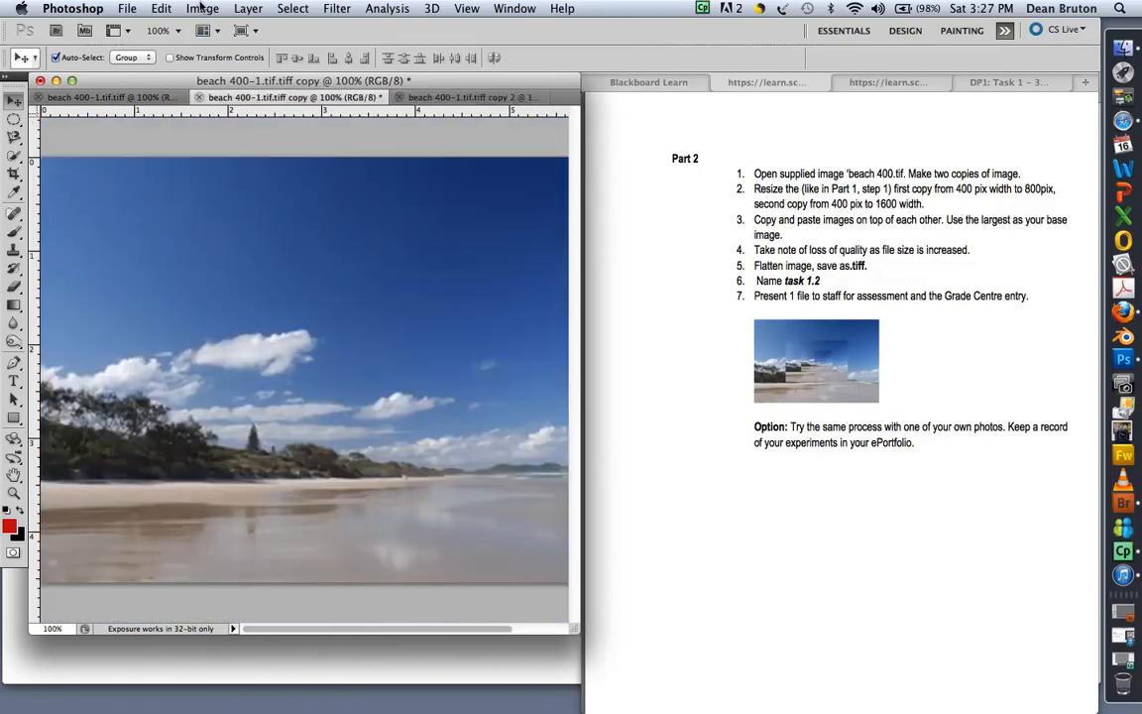
left_click(451, 96)
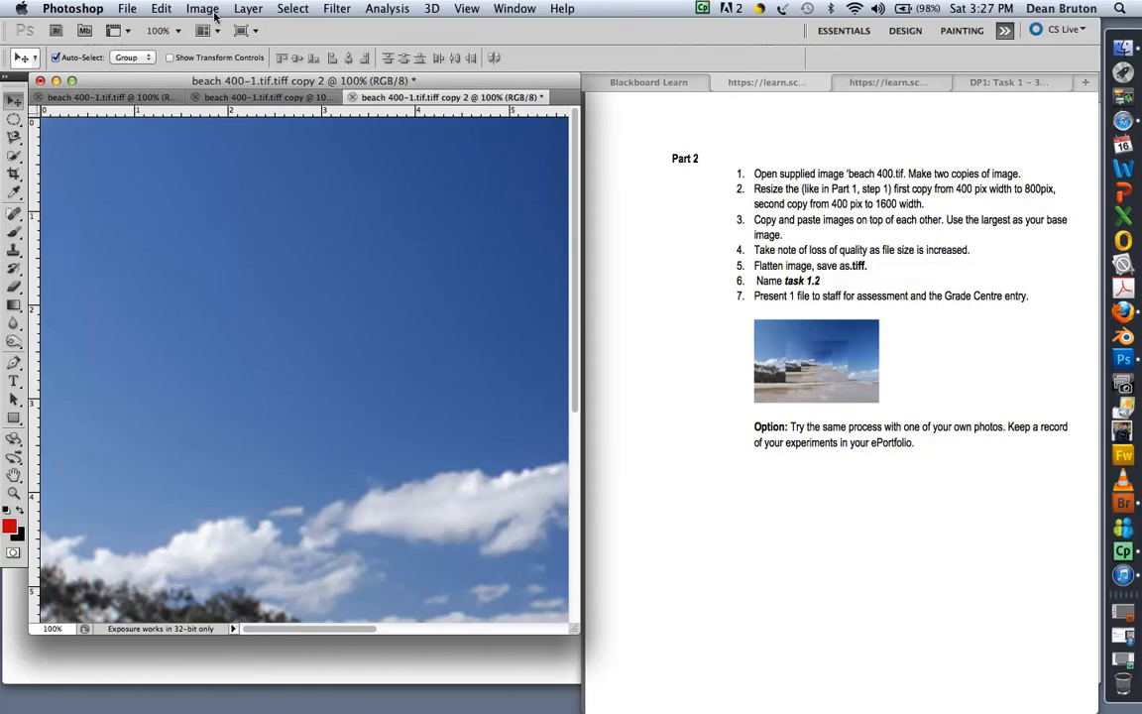
left_click(256, 95)
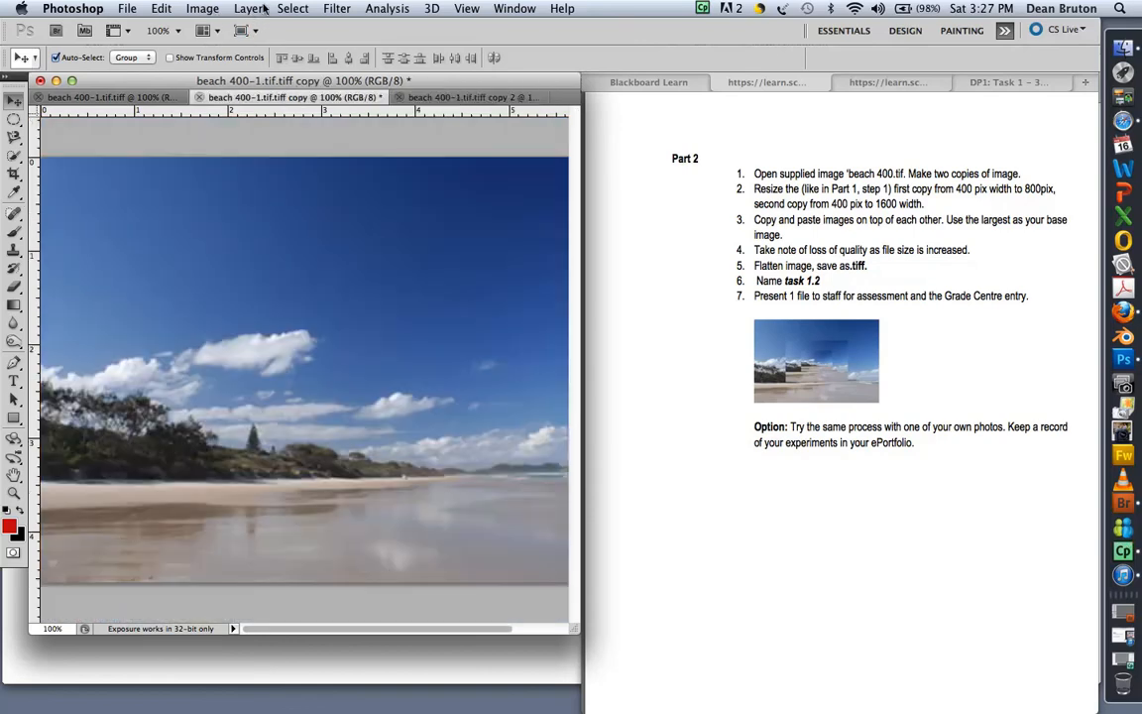
left_click(290, 9)
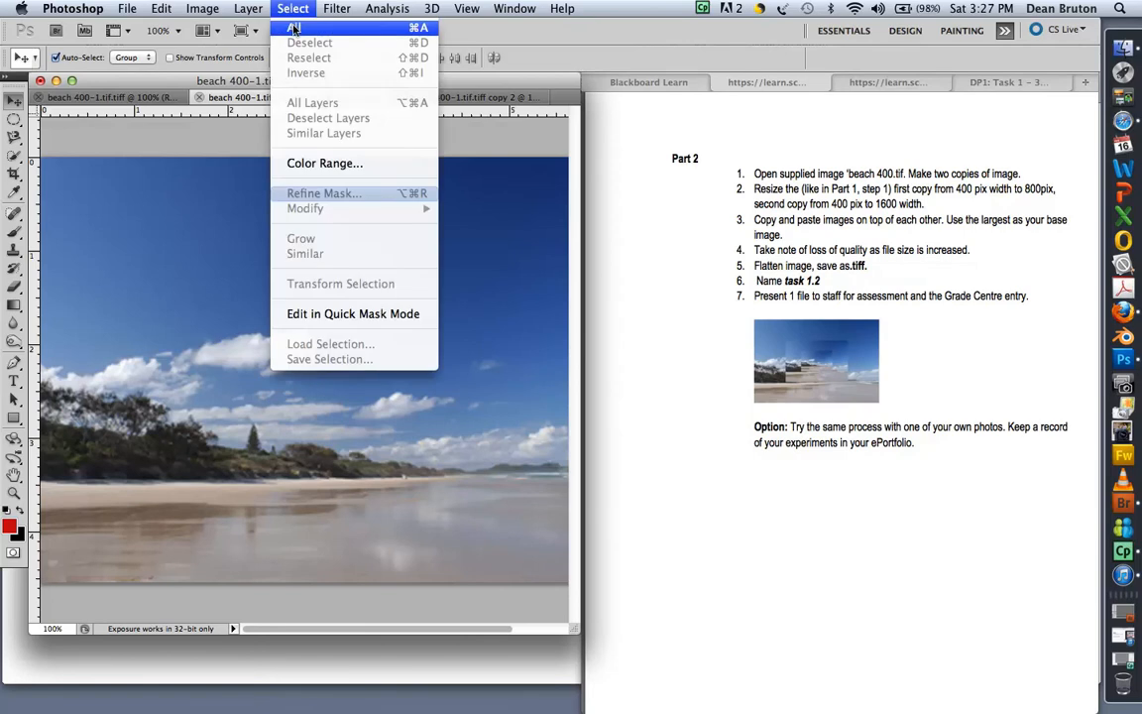
left_click(293, 28)
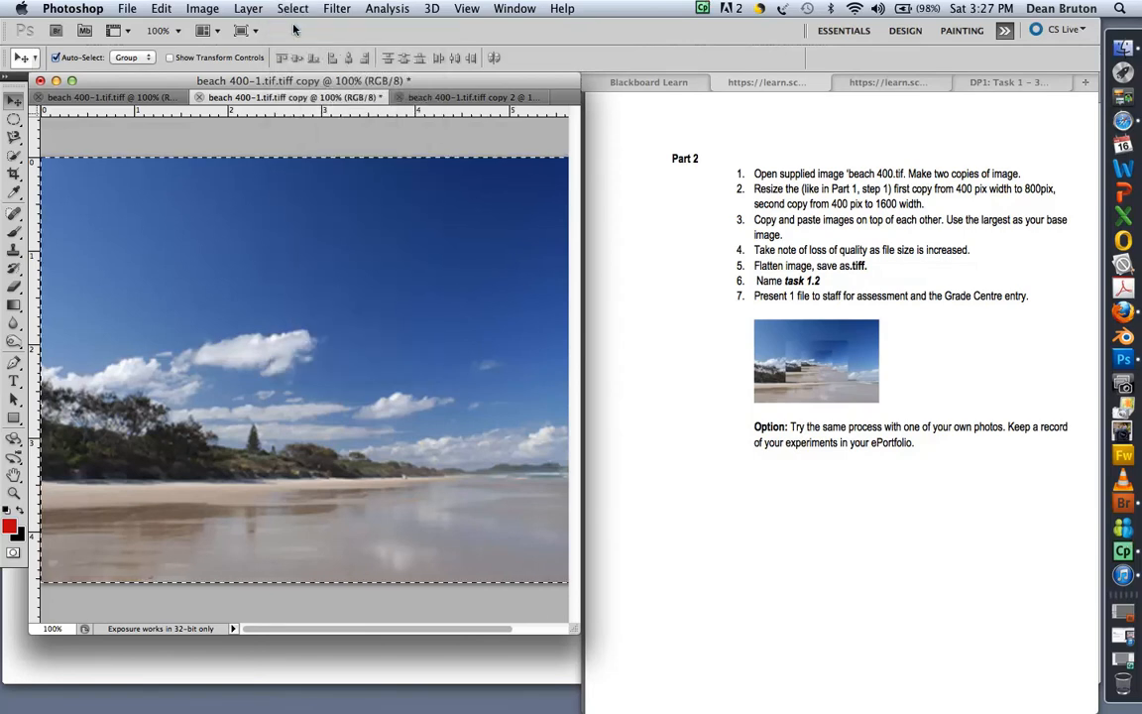
left_click(159, 9)
left_click(170, 133)
Step: Paste the copied 800-pixel-wide image onto the 1600-pixel-wide beach copy
left_click(428, 96)
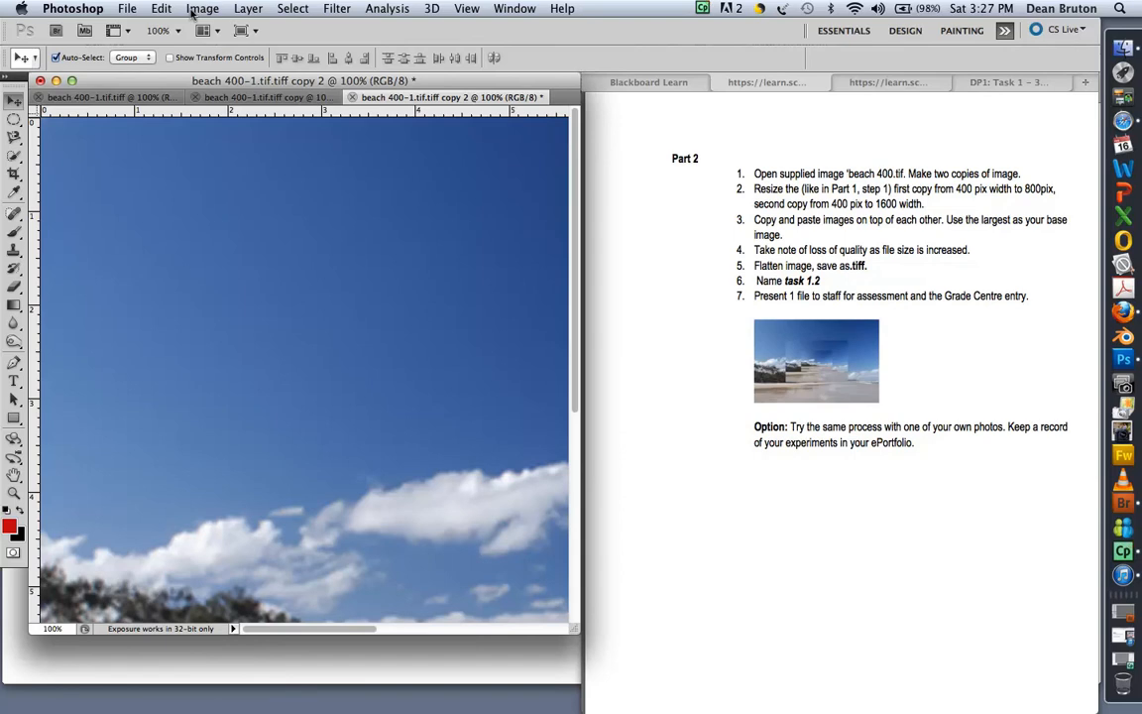
left_click(62, 637)
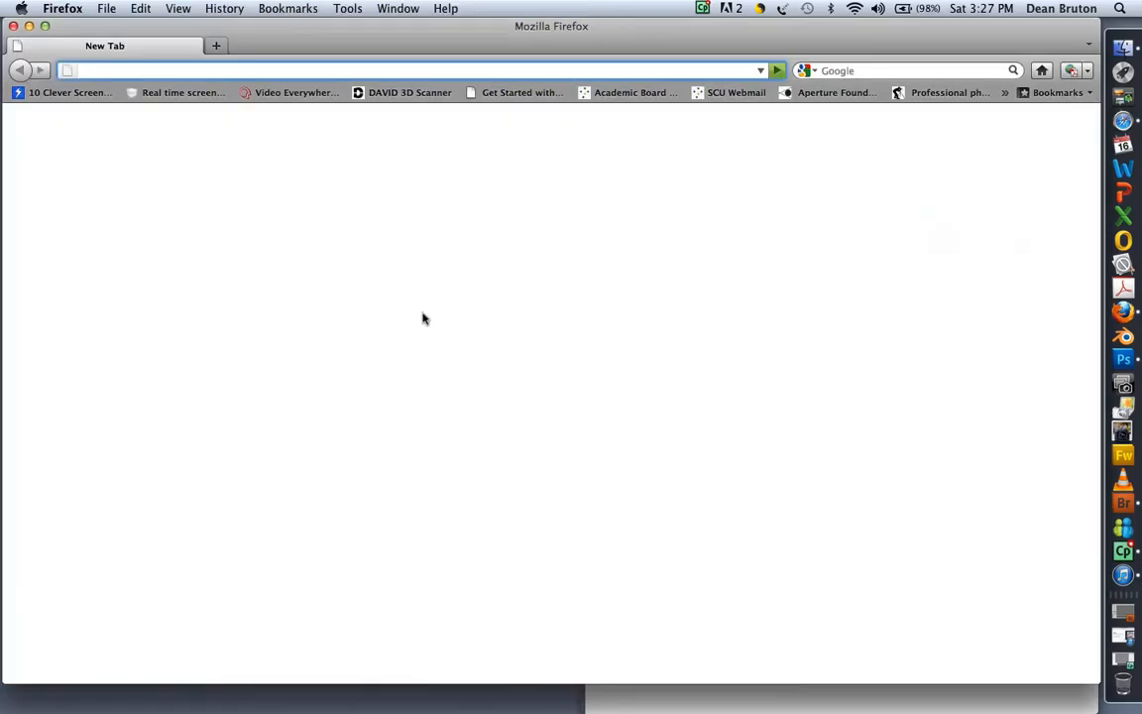
left_click(1123, 359)
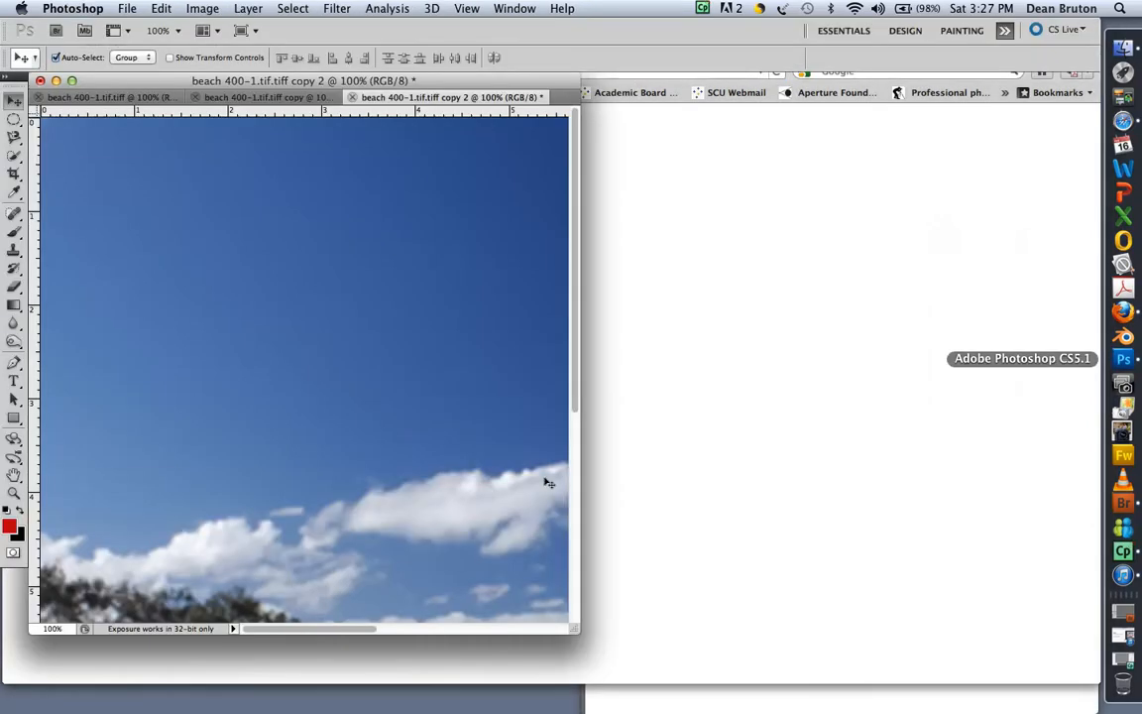
left_click(50, 624)
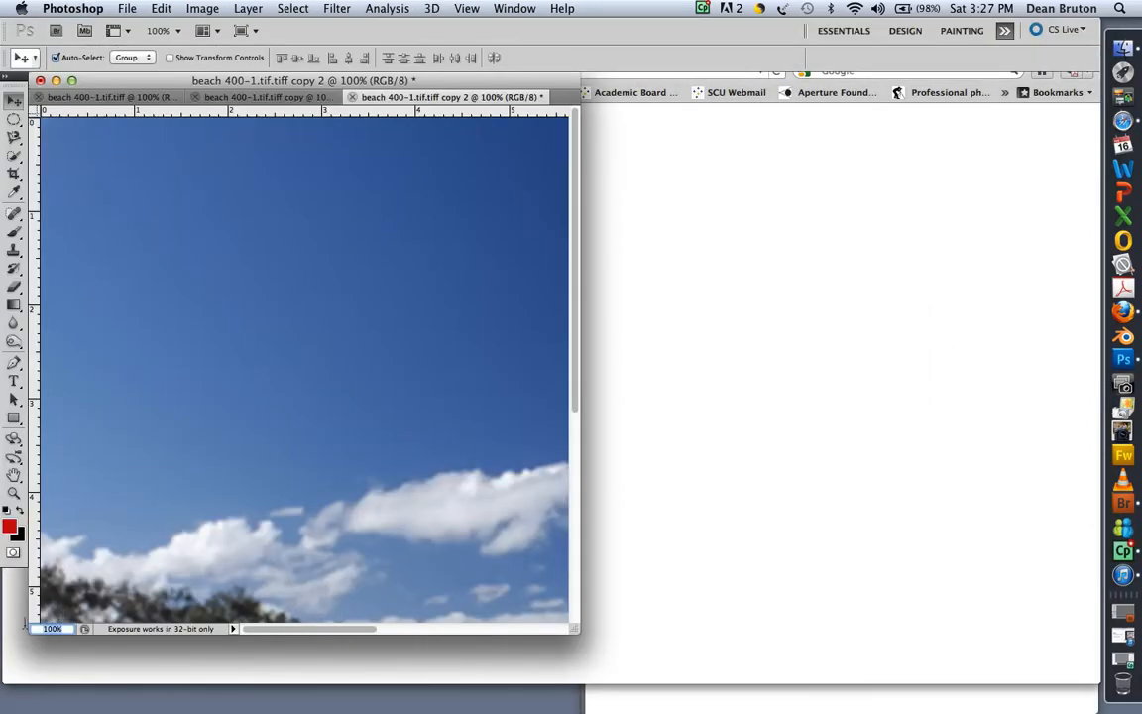
type("30")
key("Return")
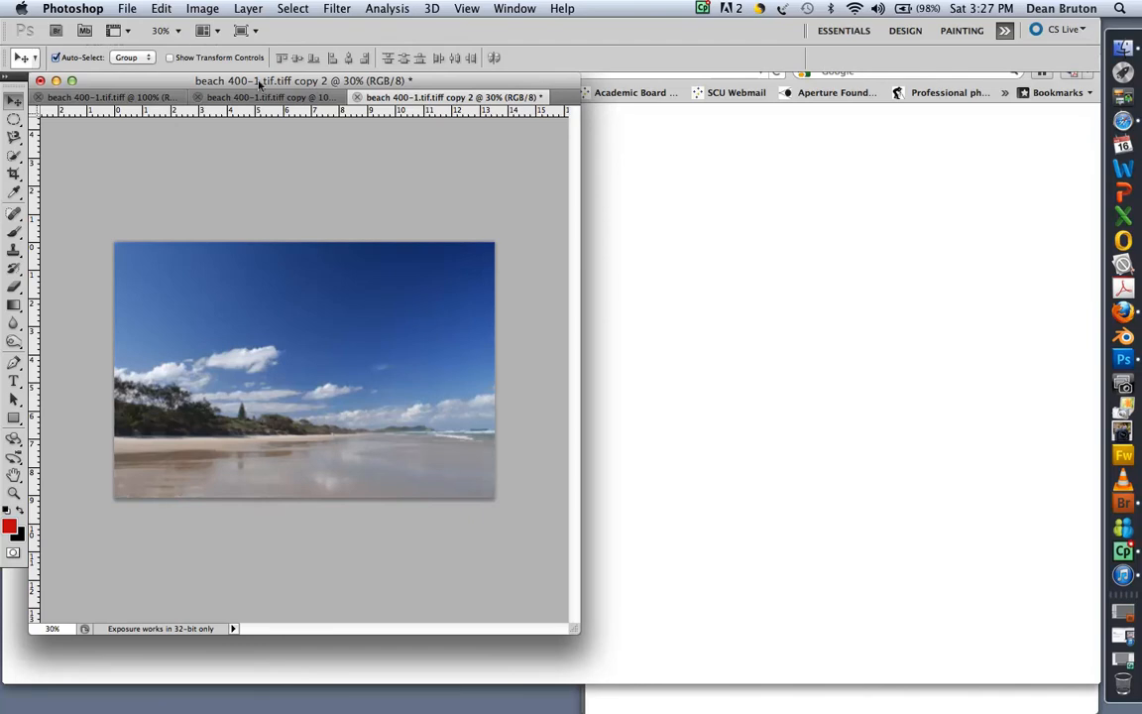
left_click(161, 7)
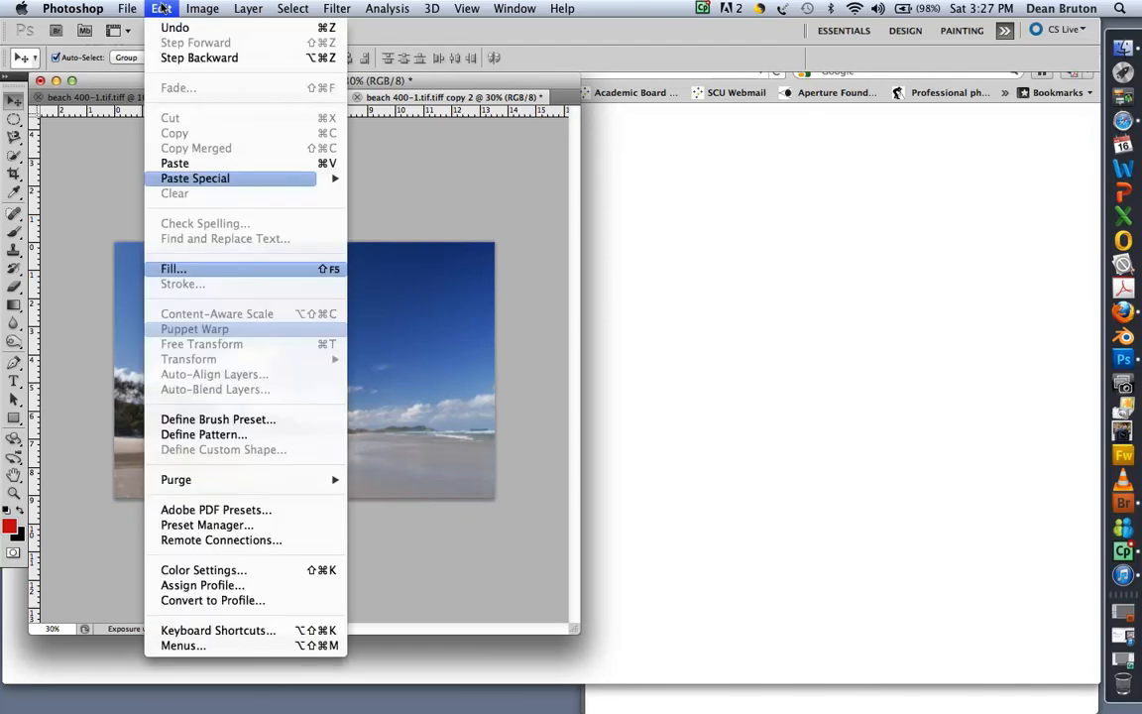
left_click(183, 163)
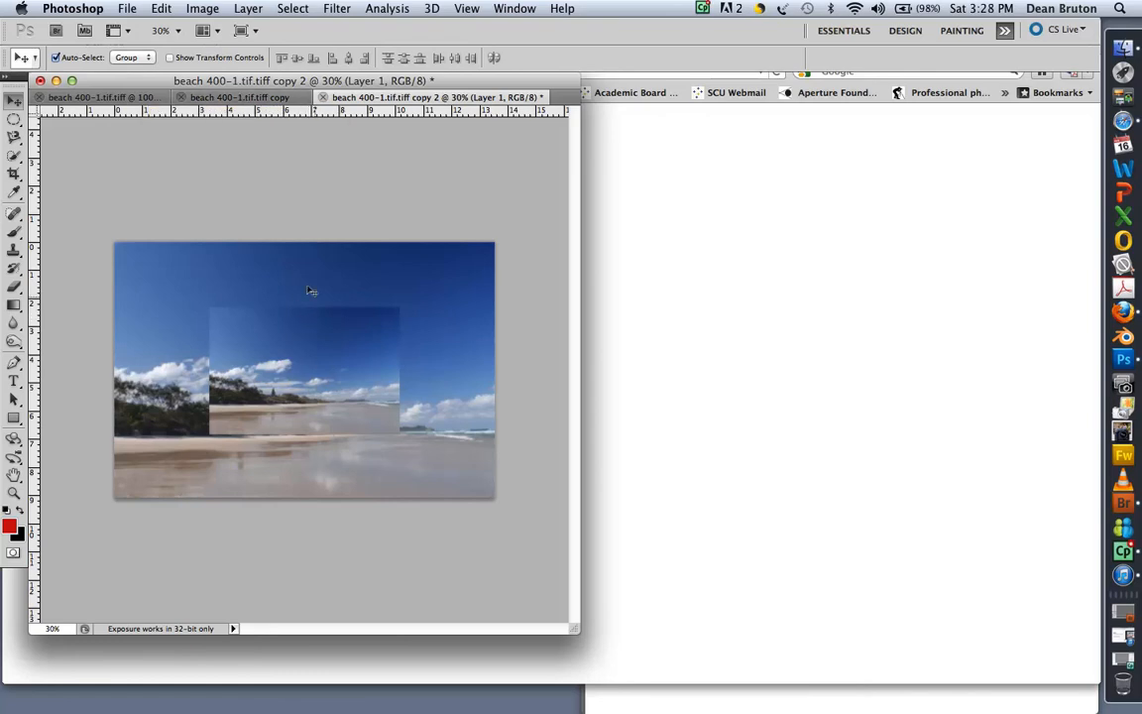
Step: Select the whole original beach 400-1.tif.tiff image and copy it to the clipboard
left_click(119, 97)
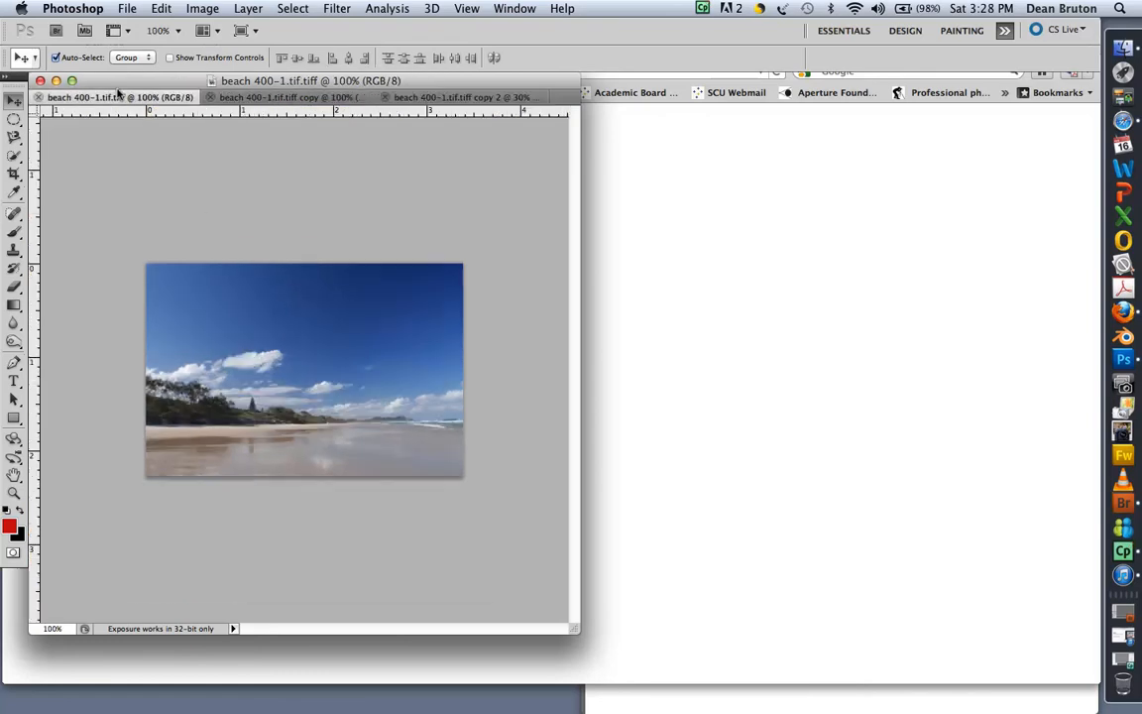
left_click(198, 8)
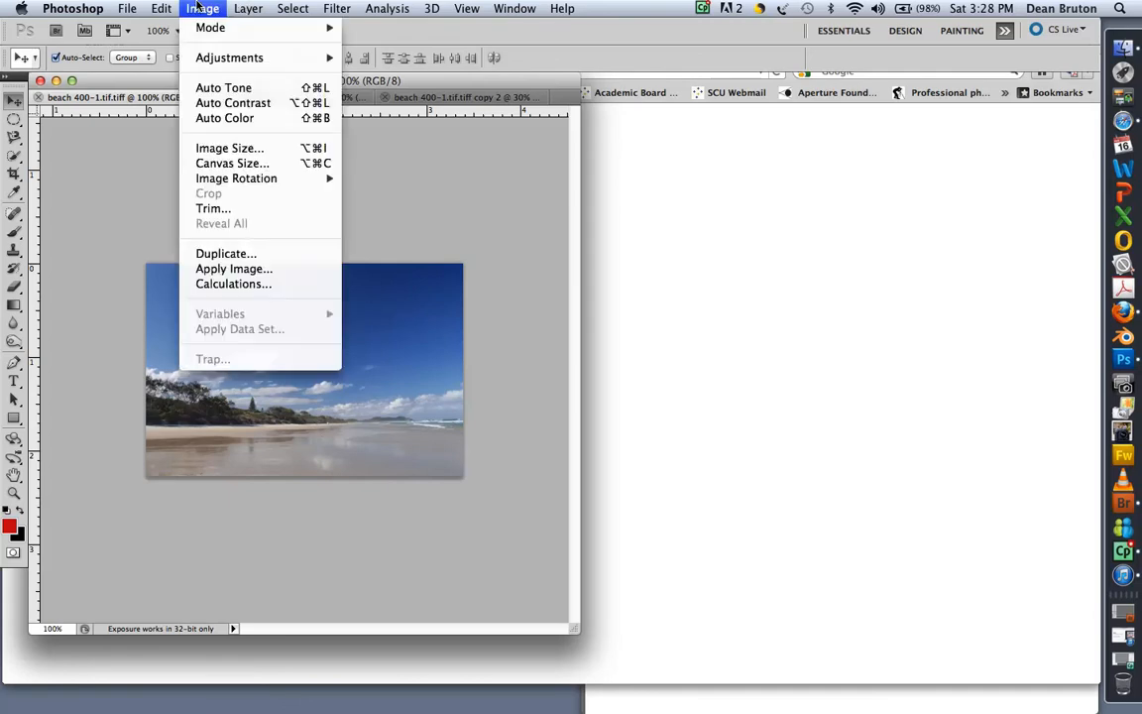
left_click(294, 28)
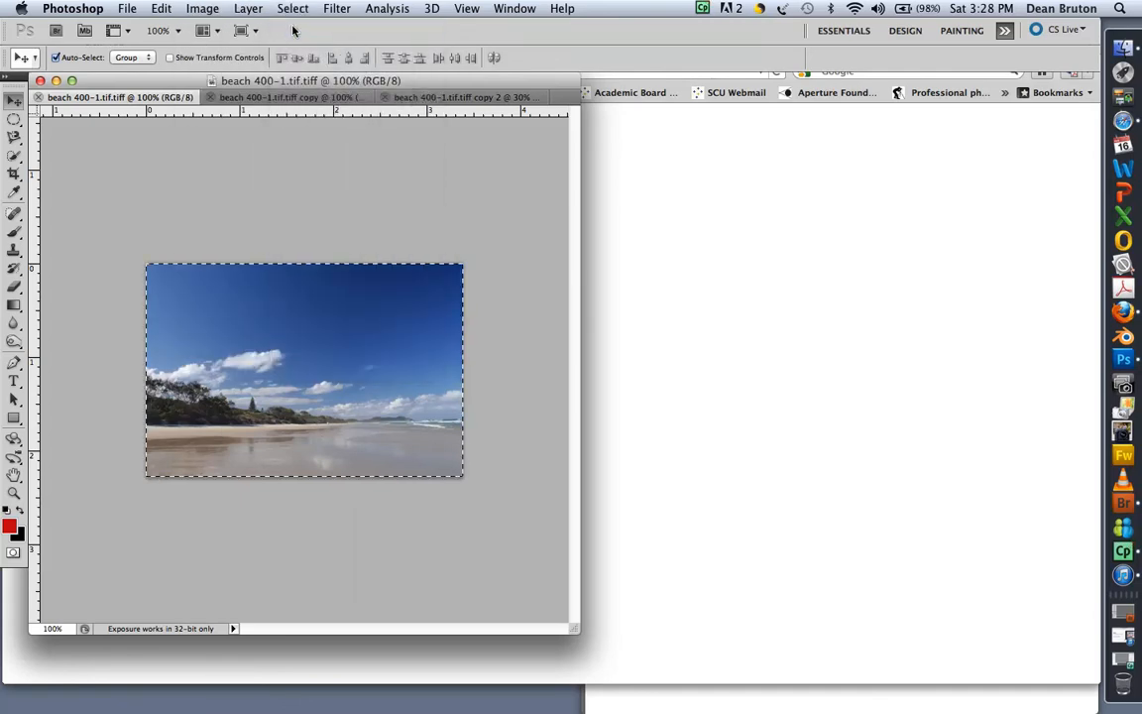
left_click(161, 9)
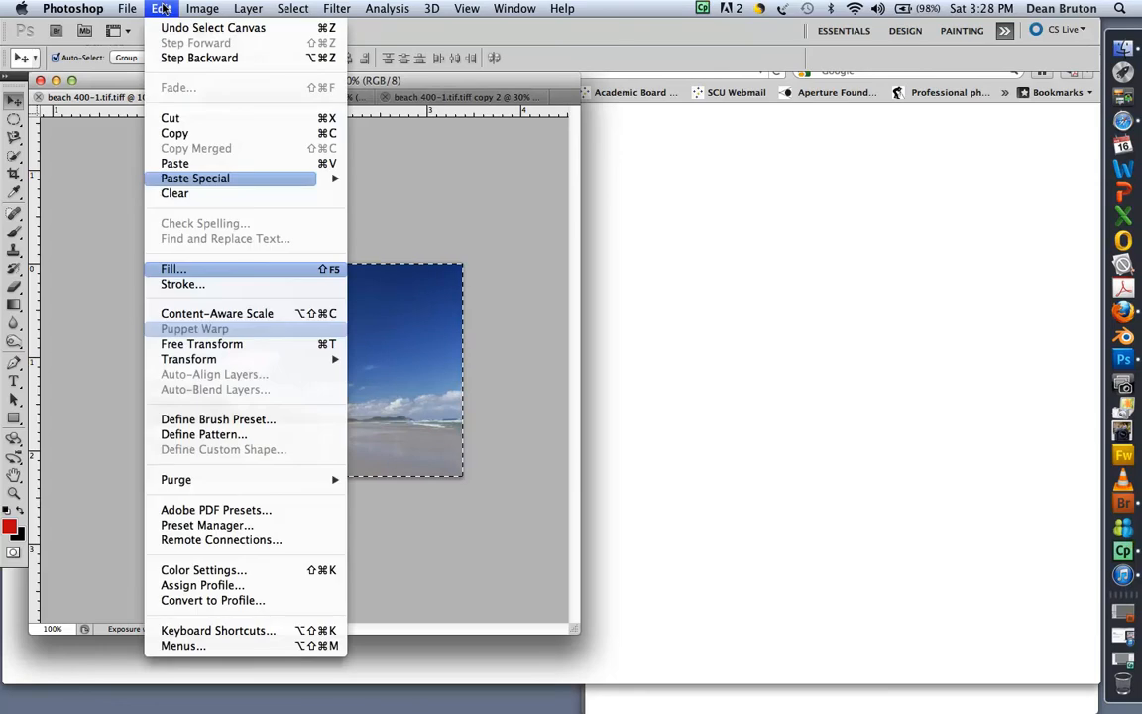
left_click(176, 133)
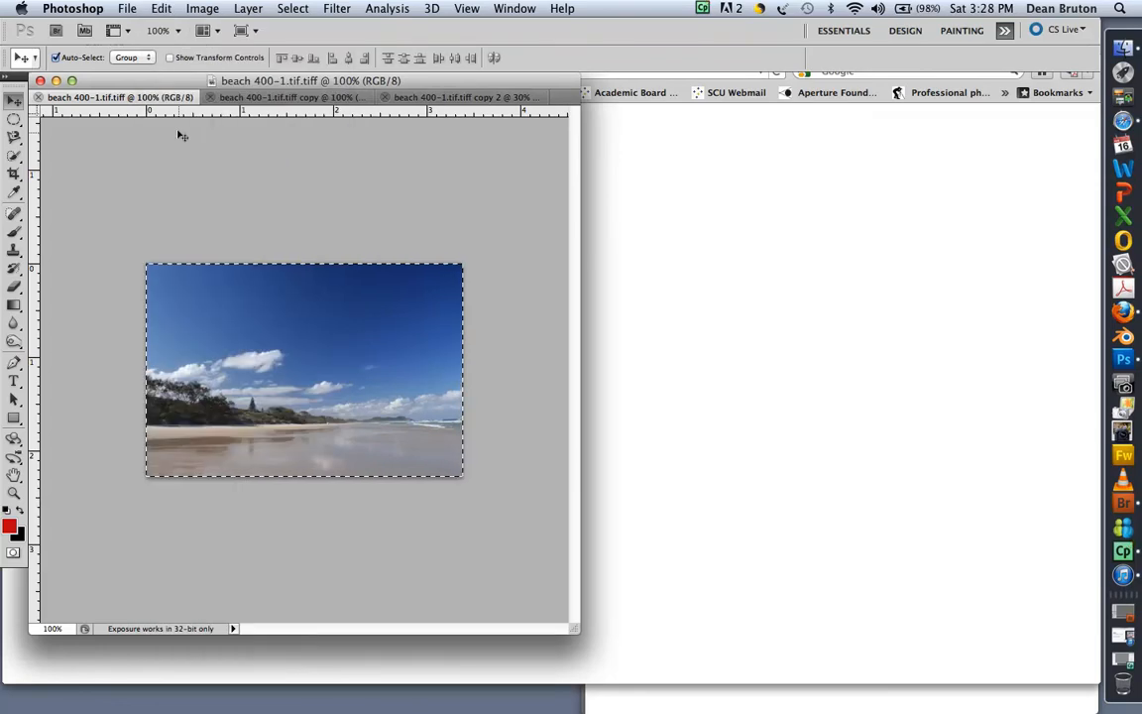
Step: Paste the copied original beach image onto the 1600-pixel-wide copy, above the 800-pixel-wide layer
left_click(401, 98)
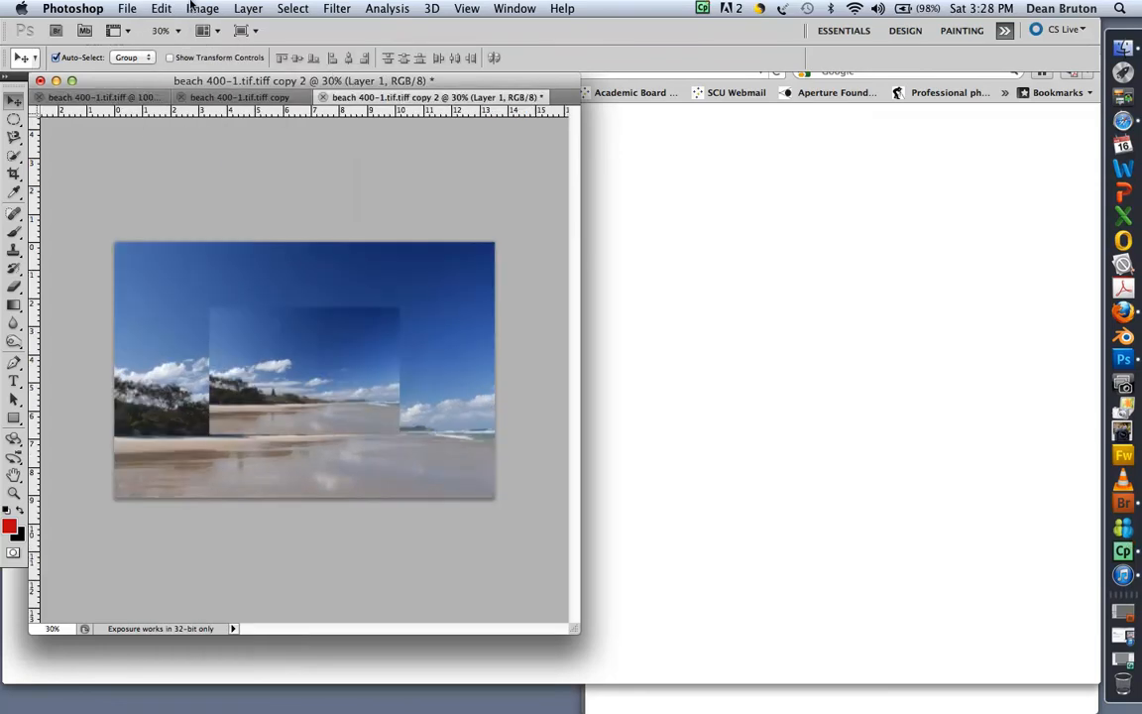
left_click(160, 9)
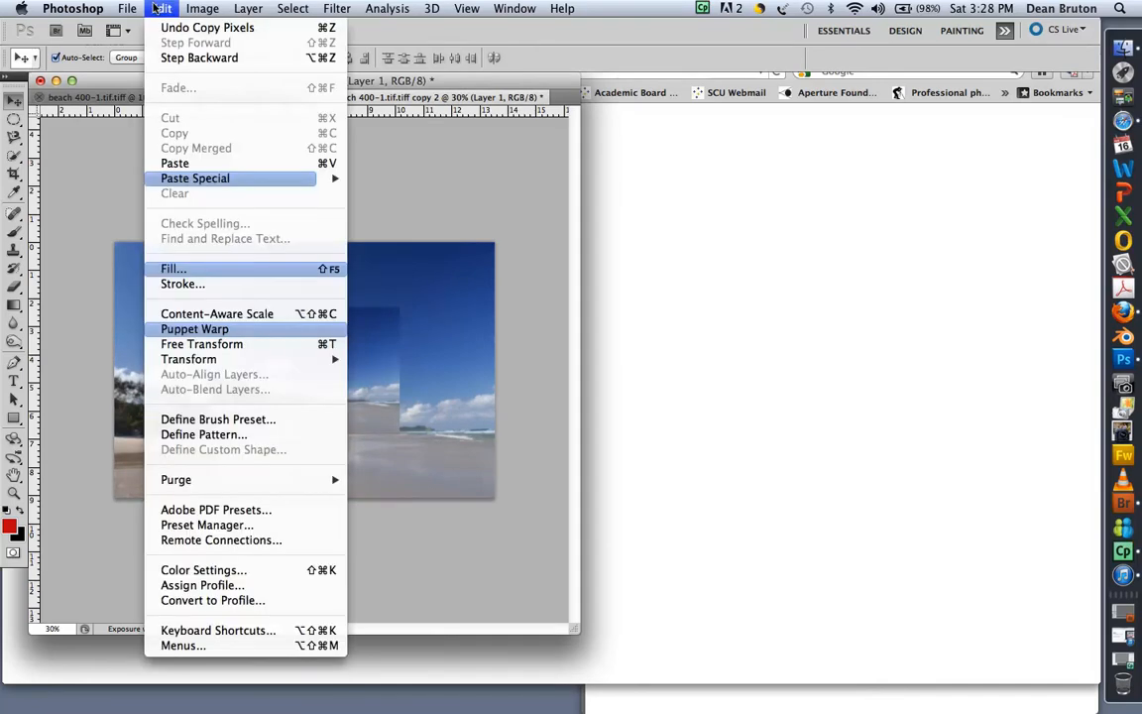
left_click(179, 164)
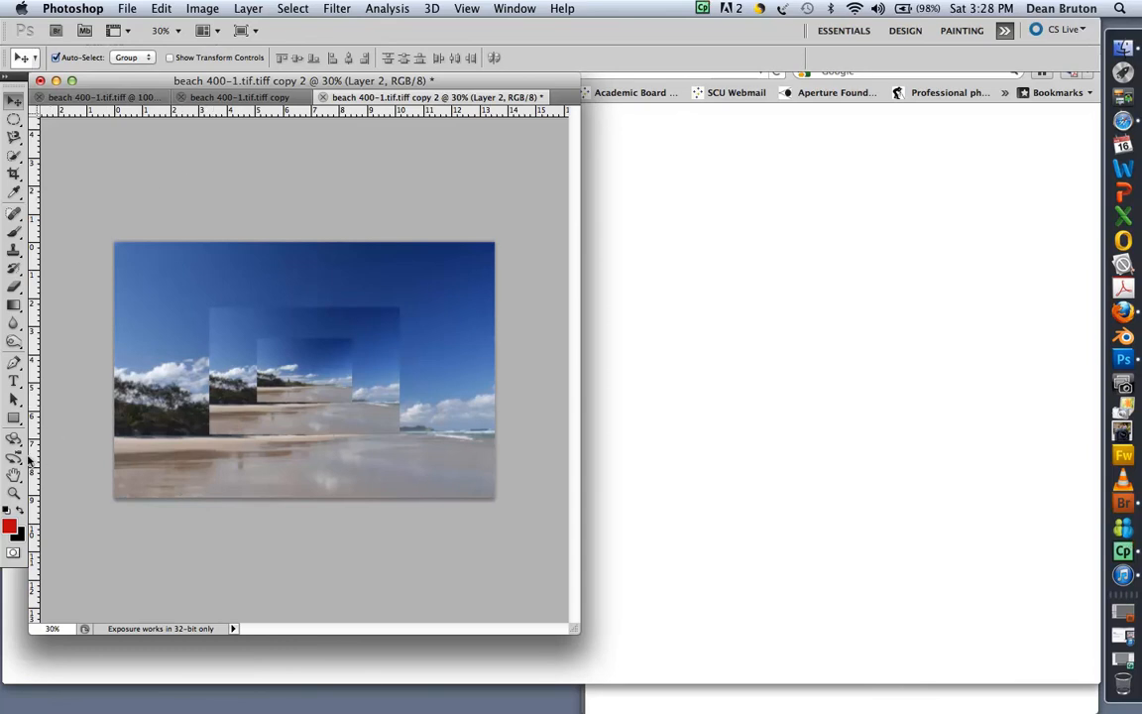
Step: Inspect the layered composite at close range and fit the whole image to the screen
key("z")
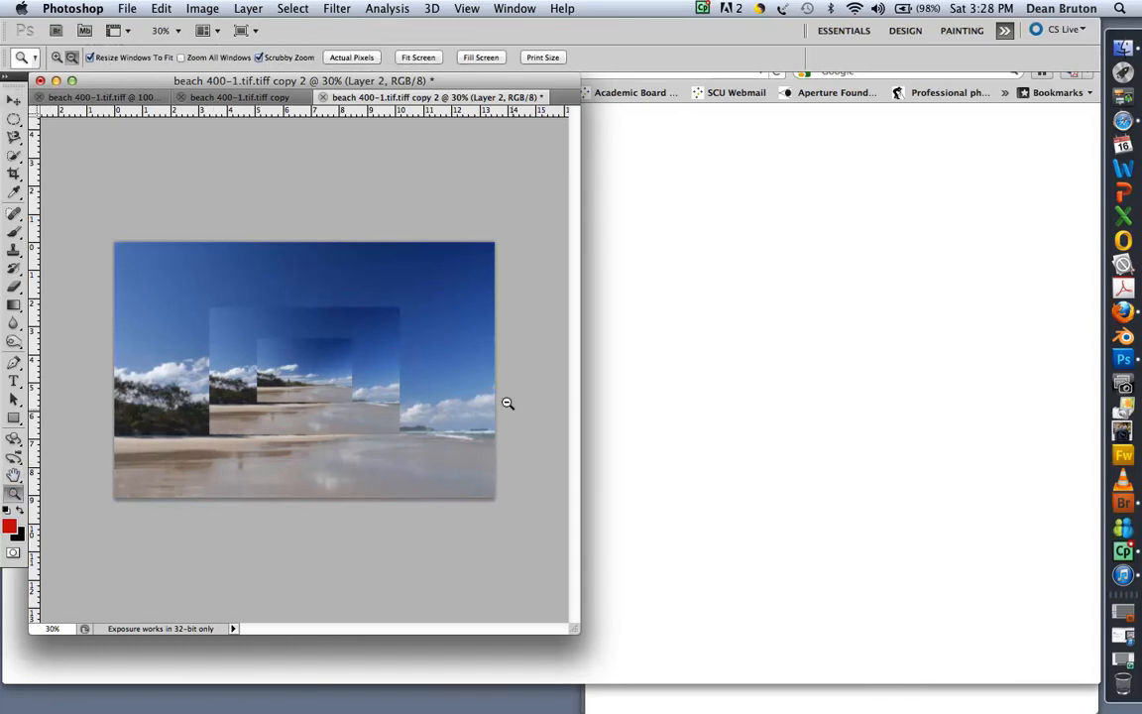
left_click_drag(507, 402, 558, 443)
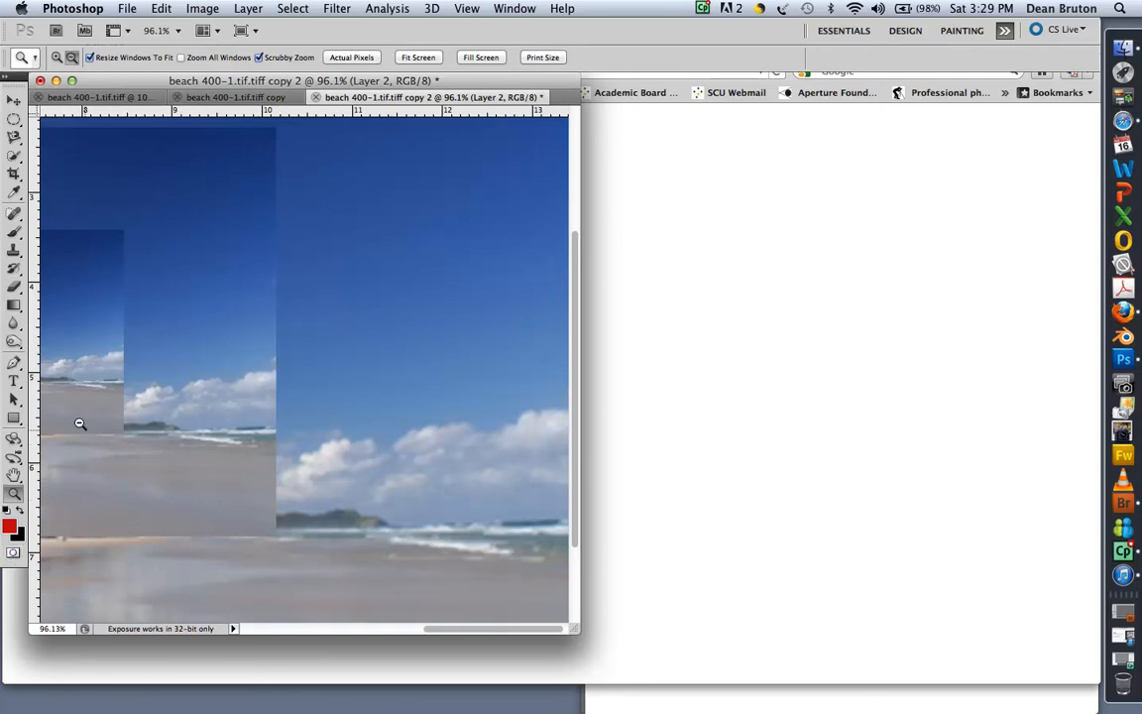
left_click(417, 58)
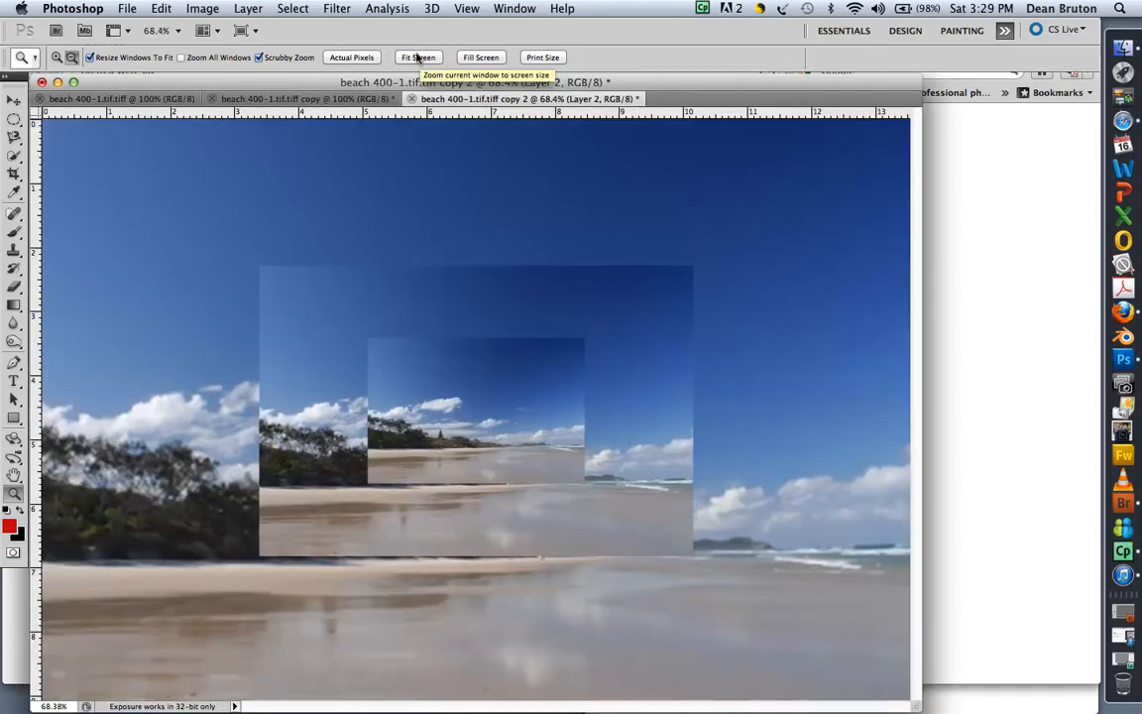